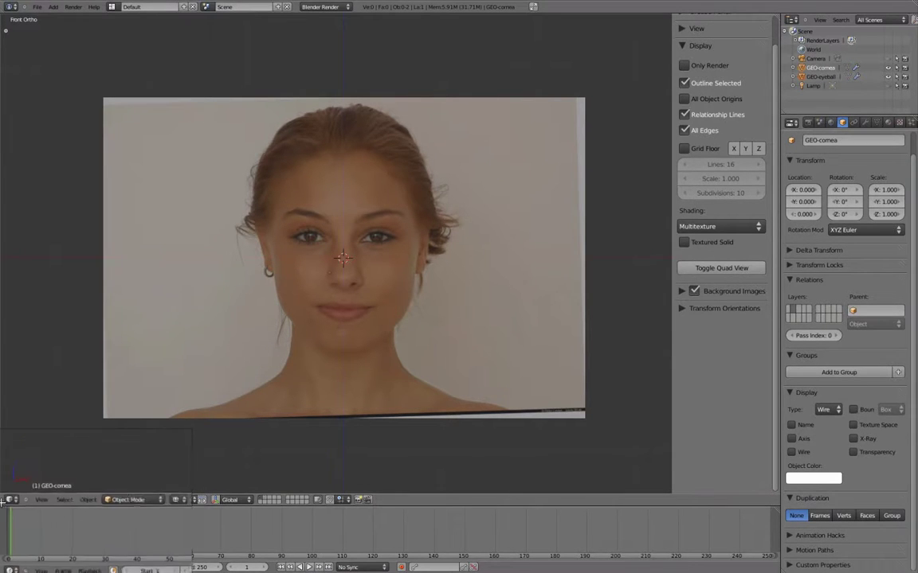
Split the 3D view into two side-by-side viewports, show the tool shelf and widen the left view
drag(7, 500, 402, 450)
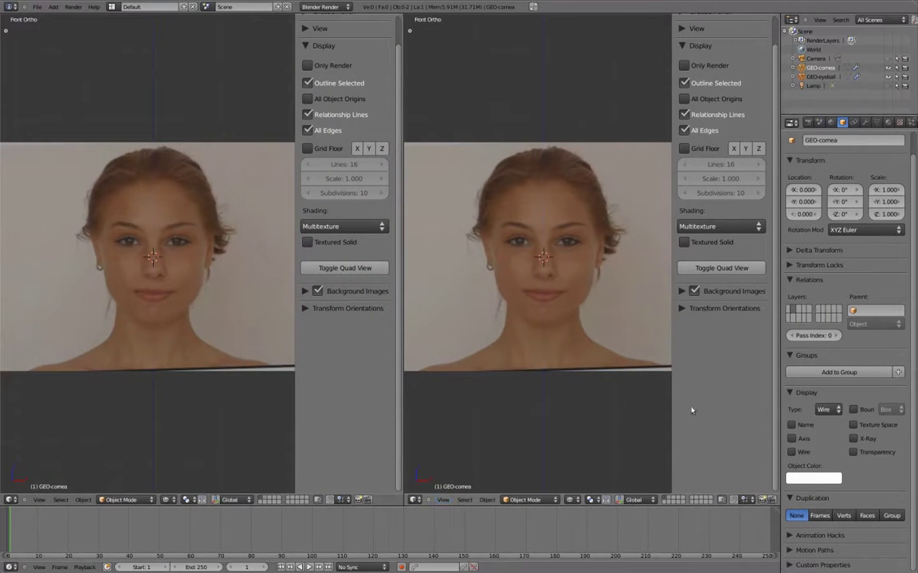
key(n)
key(n)
key(t)
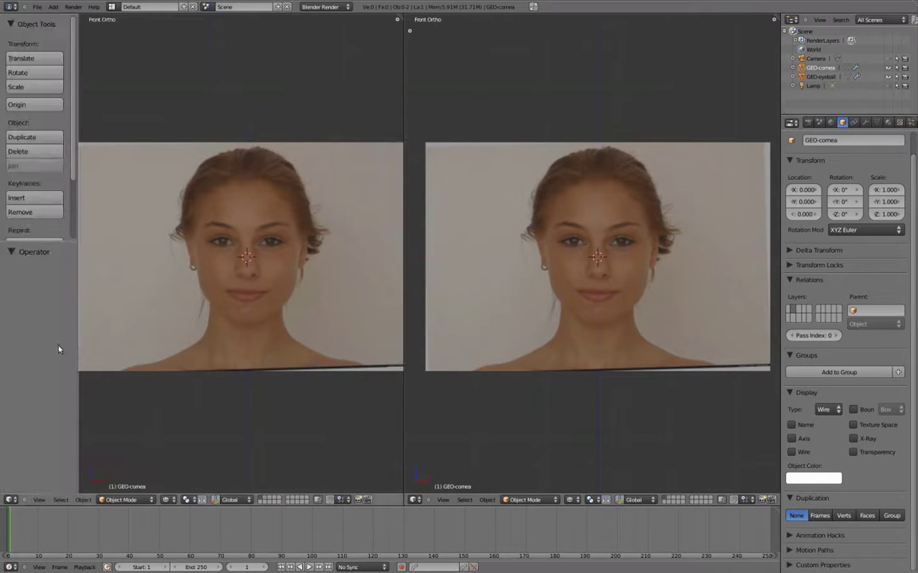
drag(74, 350, 96, 350)
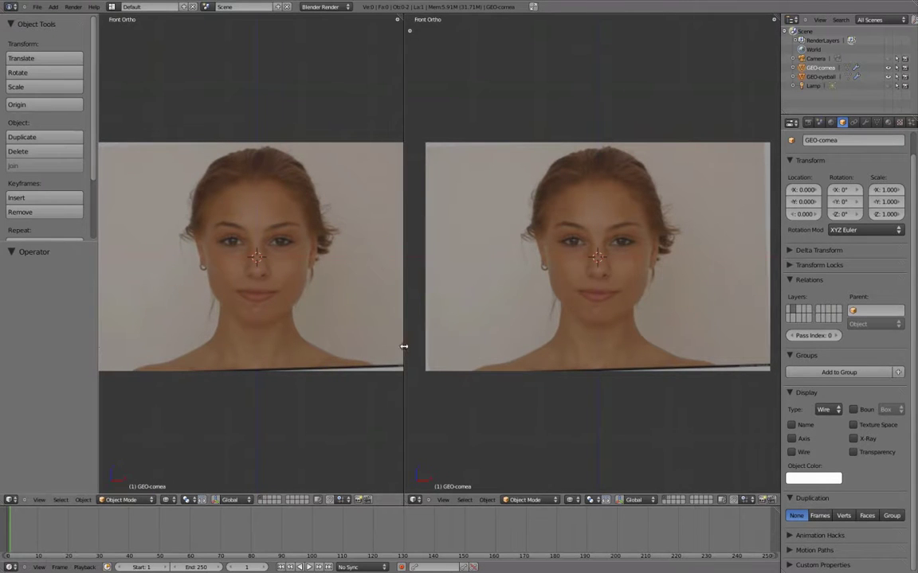
drag(404, 348, 455, 346)
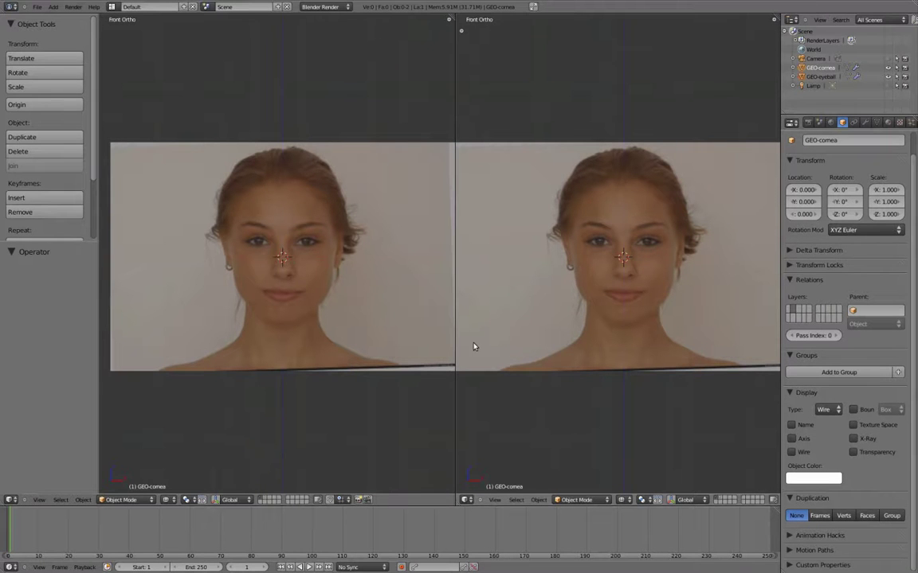
Switch the right view to the Right Ortho side profile and zoom in
key(KP_3)
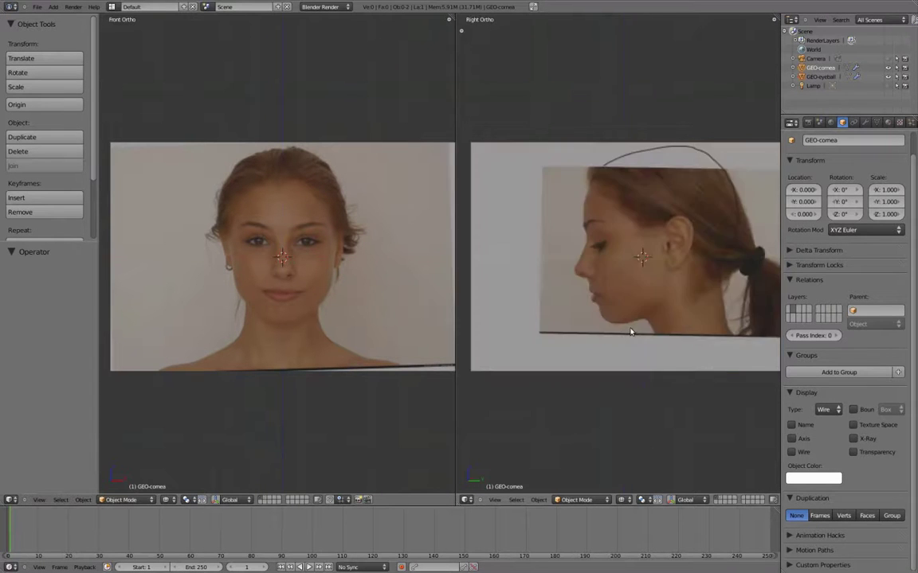
scroll(624, 342, up, 3)
scroll(663, 349, up, 2)
scroll(319, 314, up, 2)
scroll(316, 311, up, 1)
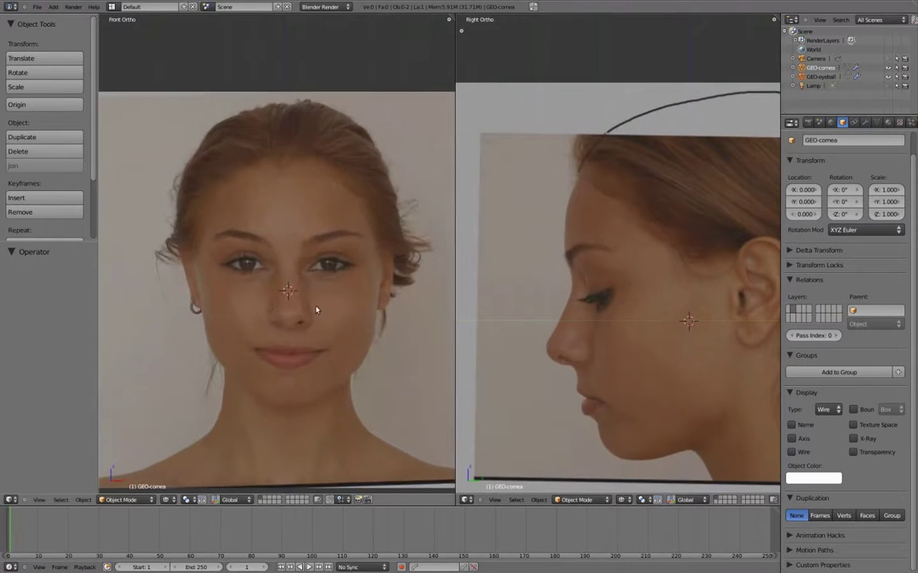
Place the 3D cursor on the eye in the front and profile photos, then maximize the front view
click(329, 266)
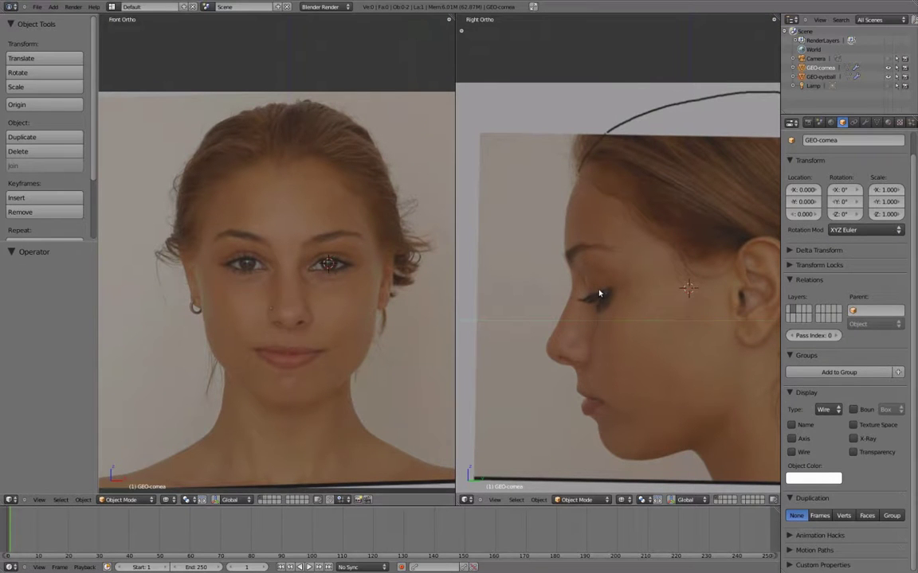
click(600, 291)
scroll(366, 287, up, 1)
scroll(383, 276, up, 2)
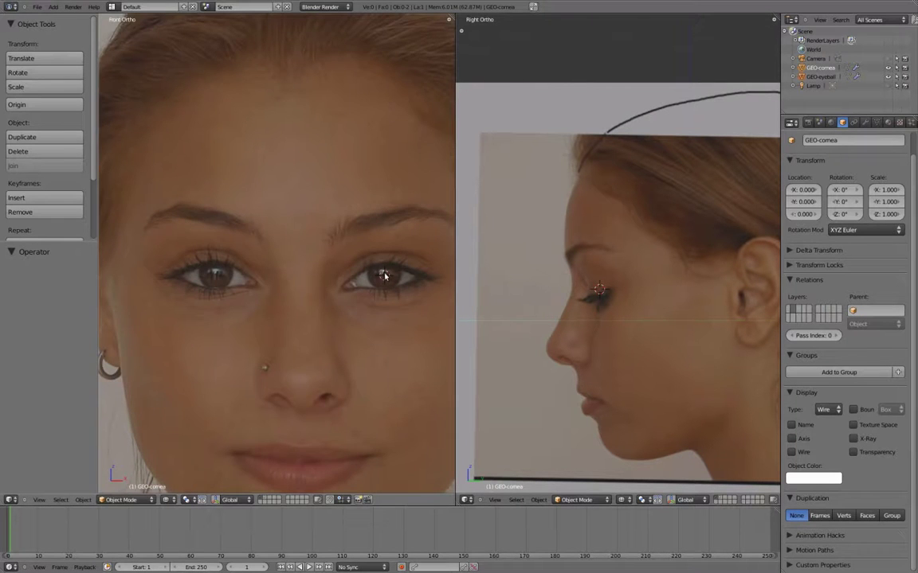
scroll(347, 260, down, 3)
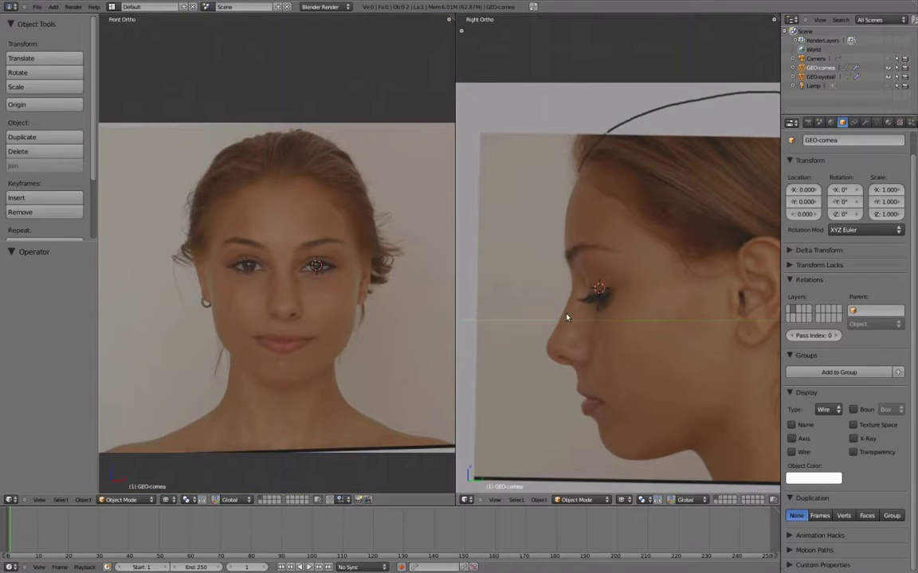
key(ctrl+space)
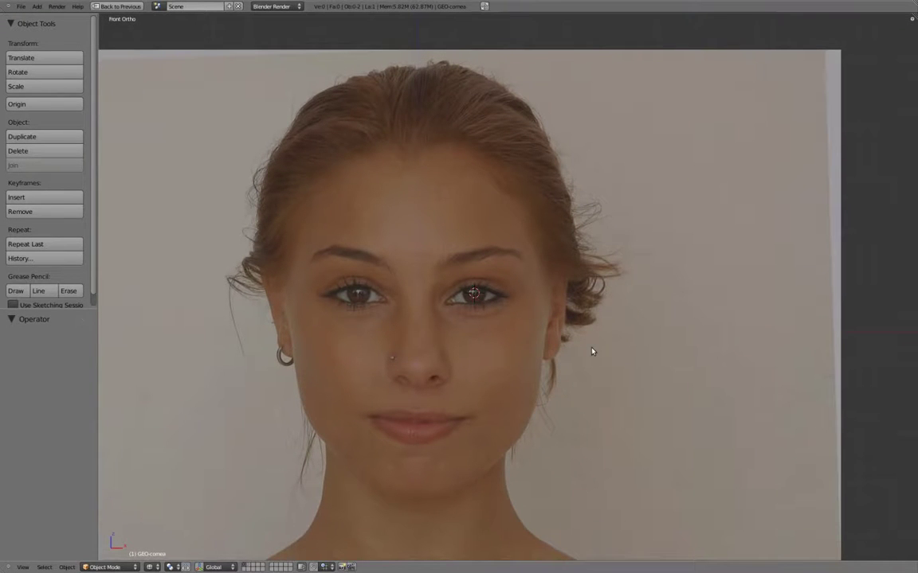
Add a 12-vertex circle aligned to the front view at the eye, then restore the split layout
key(shift+a)
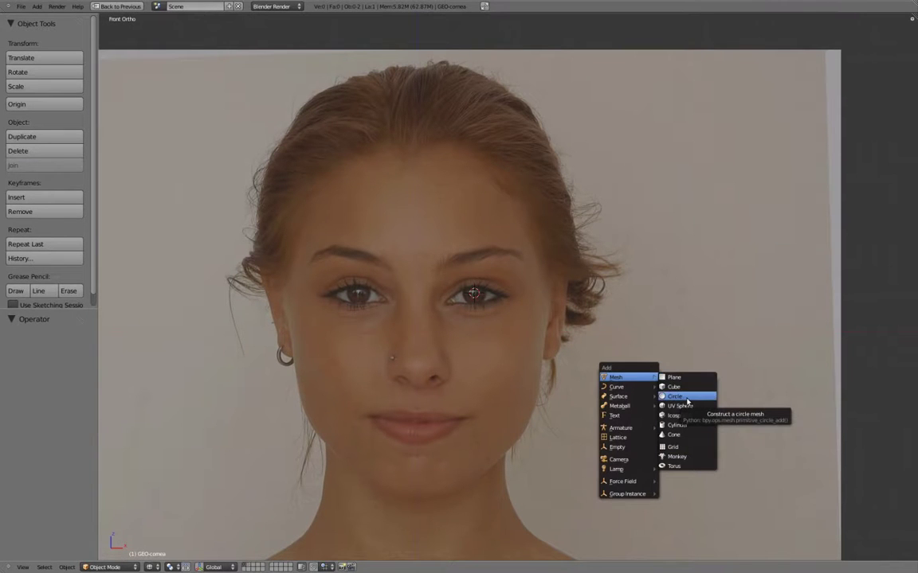
click(687, 402)
drag(97, 353, 157, 353)
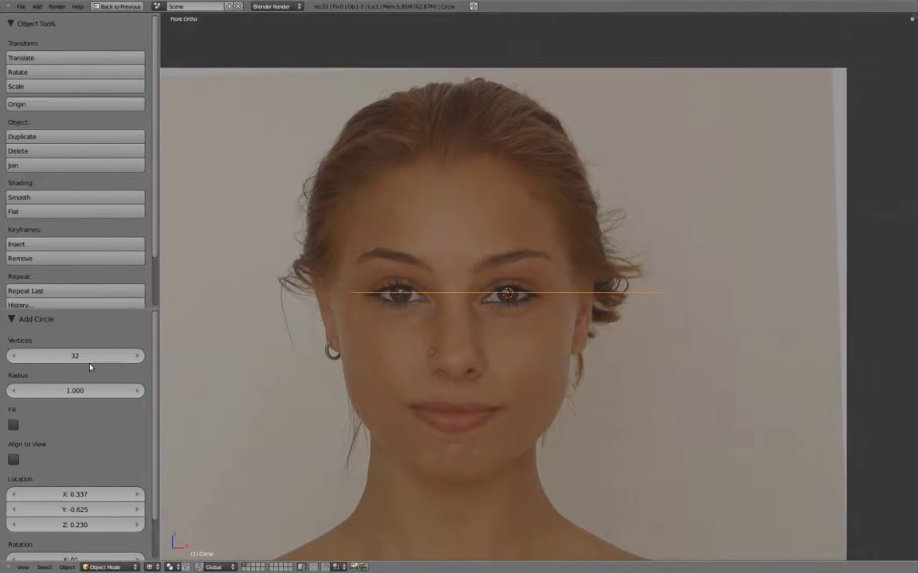
text(2)
key(Return)
click(13, 460)
key(ctrl+Up)
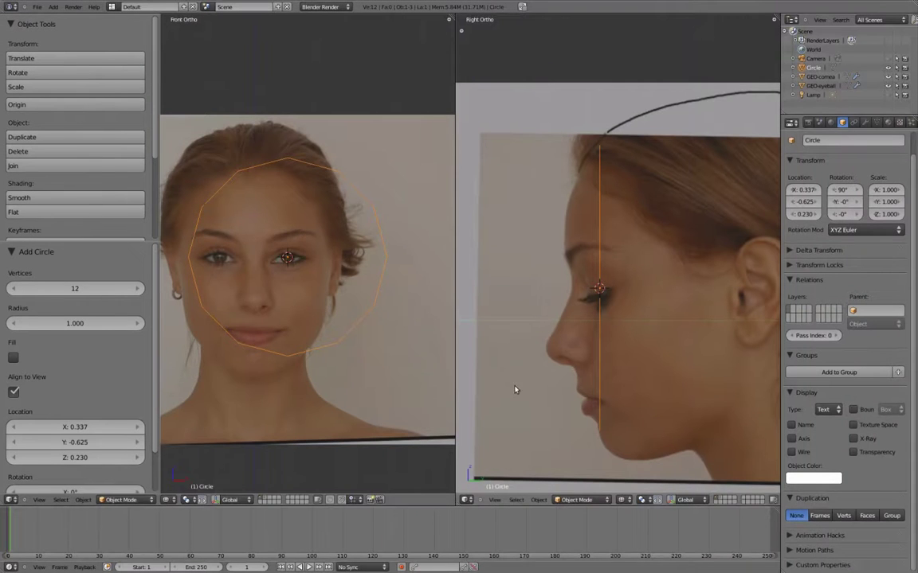
drag(153, 404, 83, 374)
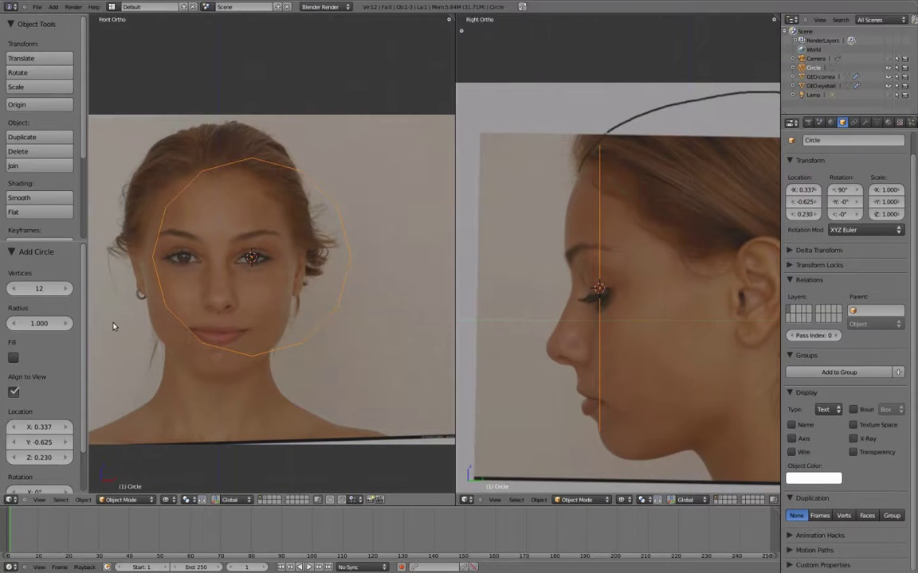
In Edit Mode, scale the circle down around the eye and flatten it along Z
key(Tab)
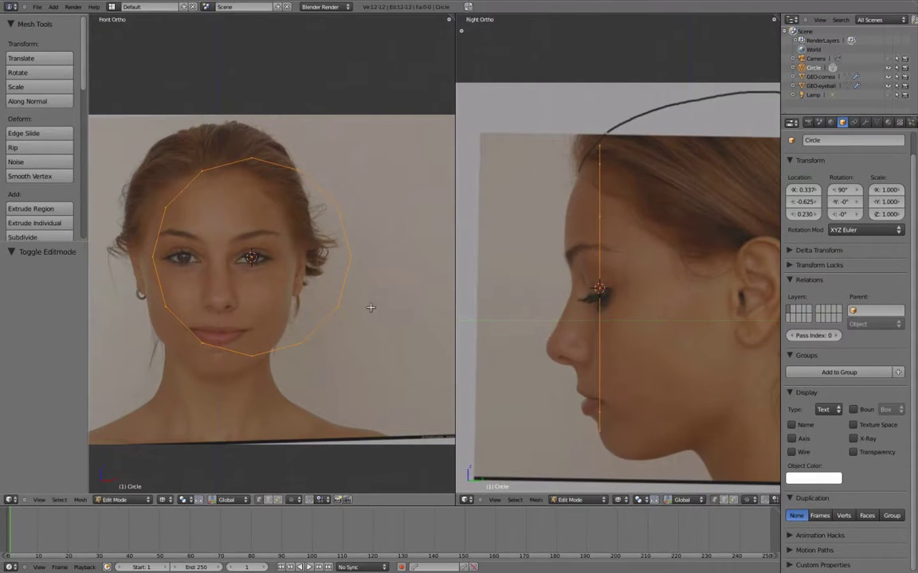
key(s)
click(278, 269)
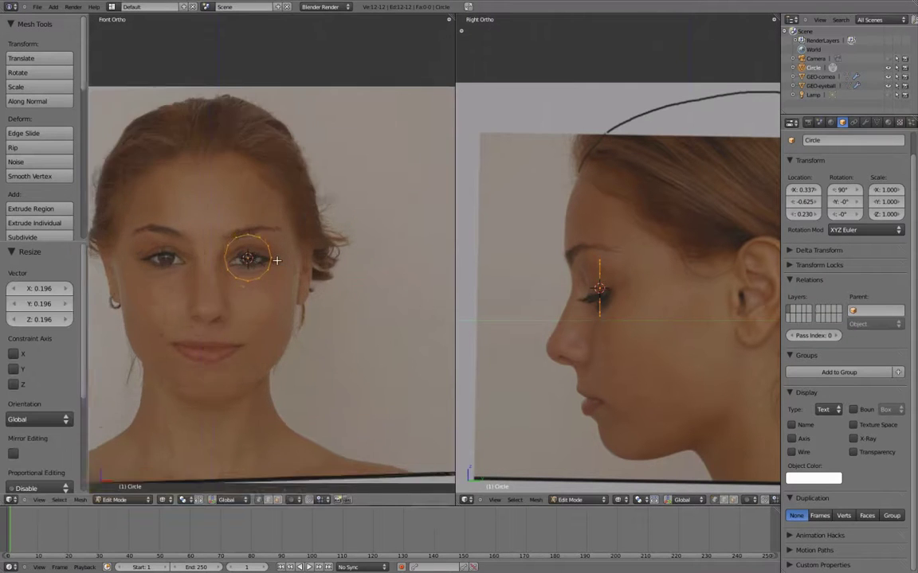
scroll(283, 269, up, 2)
scroll(298, 268, up, 2)
scroll(321, 303, up, 2)
key(s)
key(z)
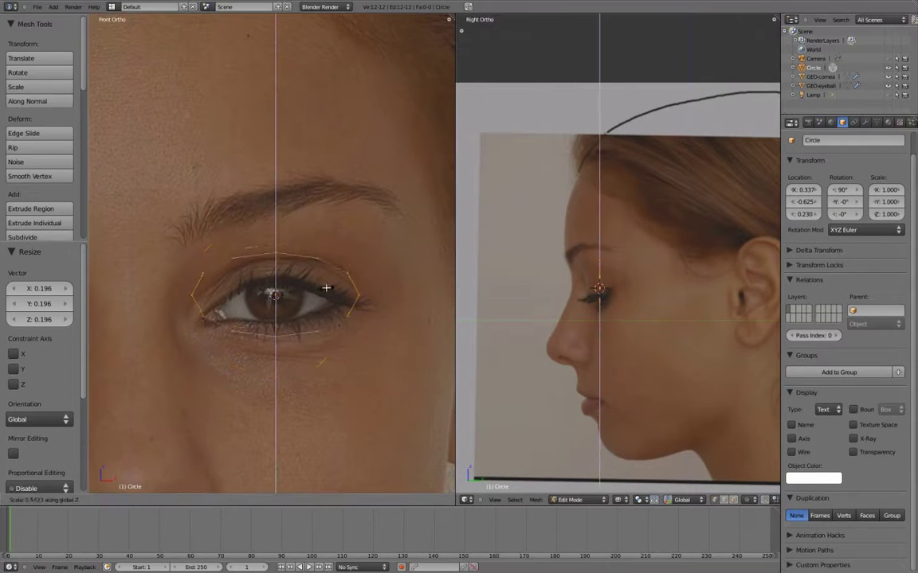
click(319, 286)
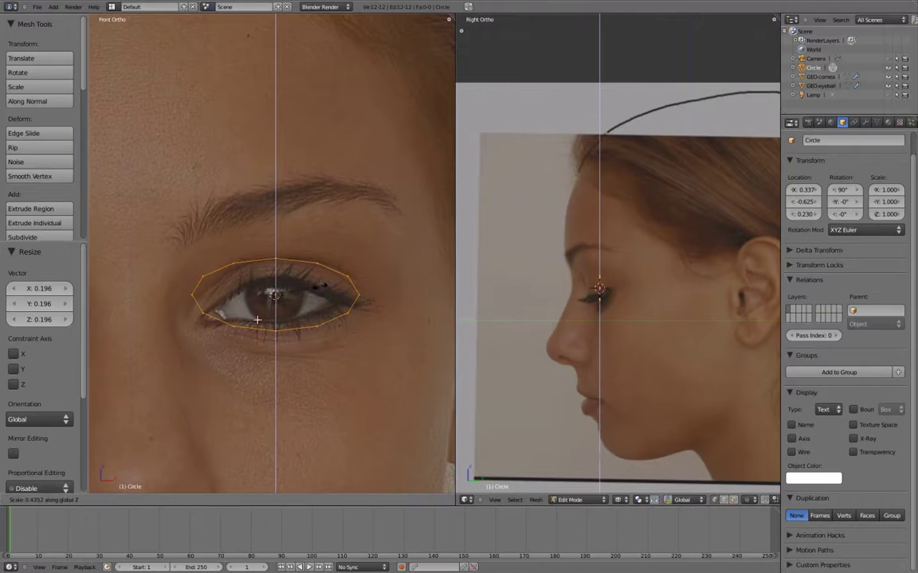
click(189, 296)
Move the eye-corner and eyelid vertices onto the lid outline and enable the move manipulator
right_click(189, 296)
key(g)
click(199, 271)
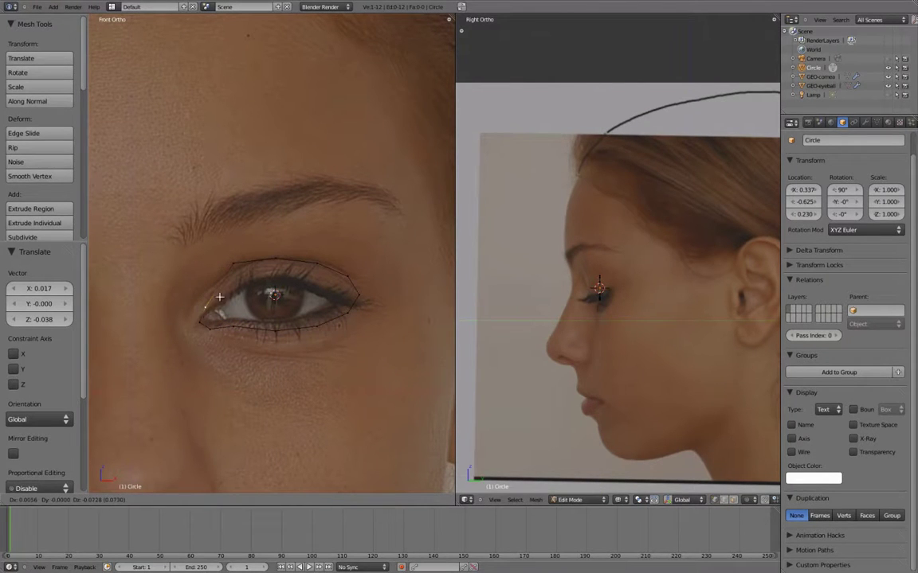
right_click(248, 255)
key(g)
click(312, 276)
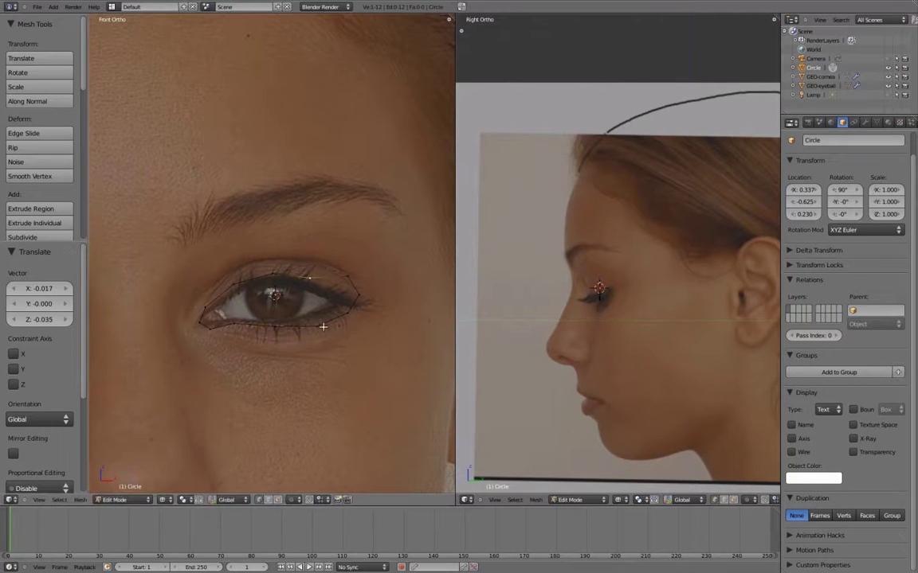
key(g)
click(340, 302)
key(g)
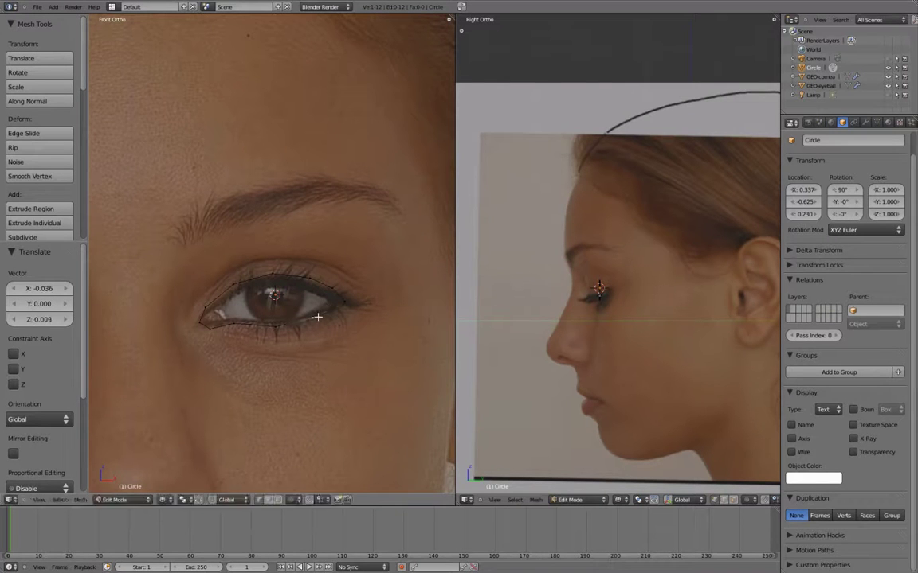
click(330, 299)
key(g)
click(332, 292)
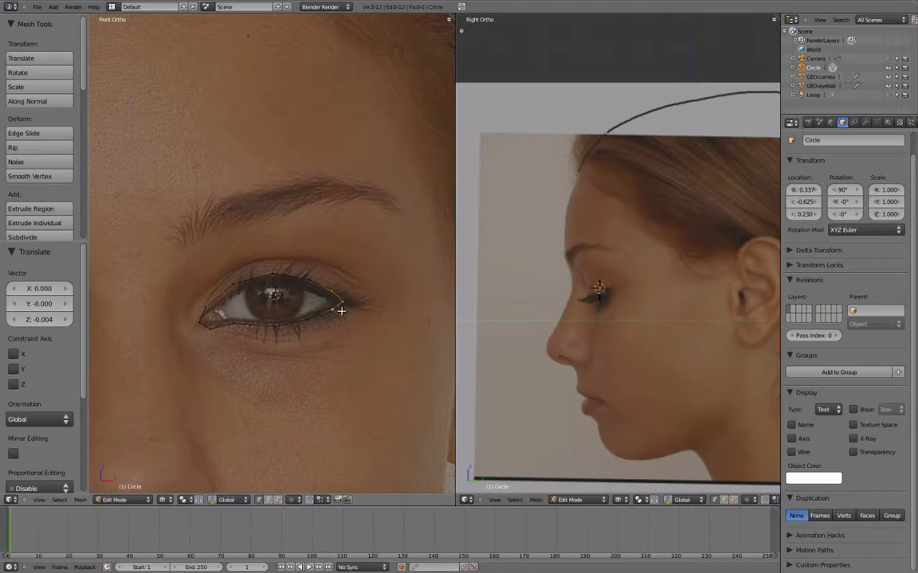
click(213, 501)
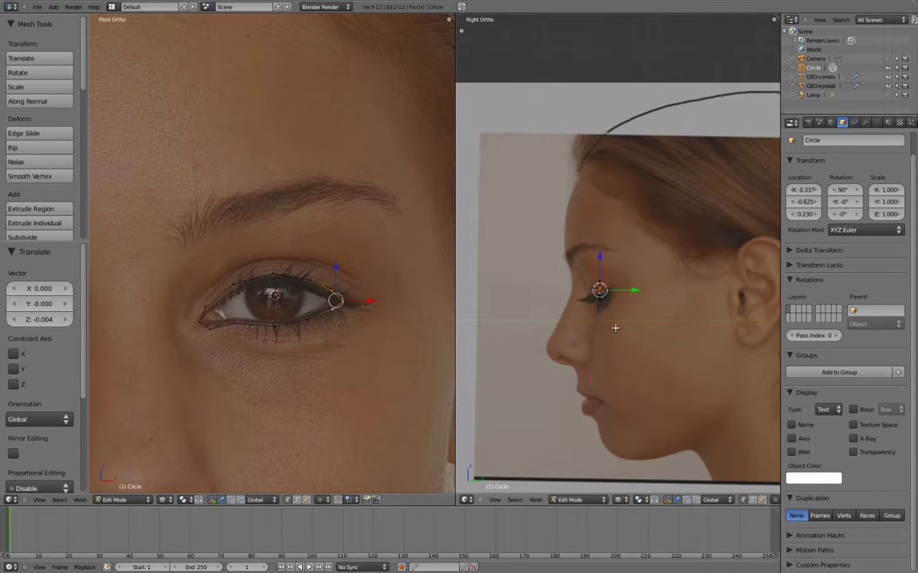
Push the outer eye-corner back and bring the vertices above and below the pupil forward over the eyeball
scroll(611, 322, up, 3)
scroll(611, 323, up, 2)
mouse_move(605, 303)
mouse_down()
mouse_move(632, 305)
mouse_move(575, 301)
mouse_up()
right_click(309, 275)
shift+right_click(306, 320)
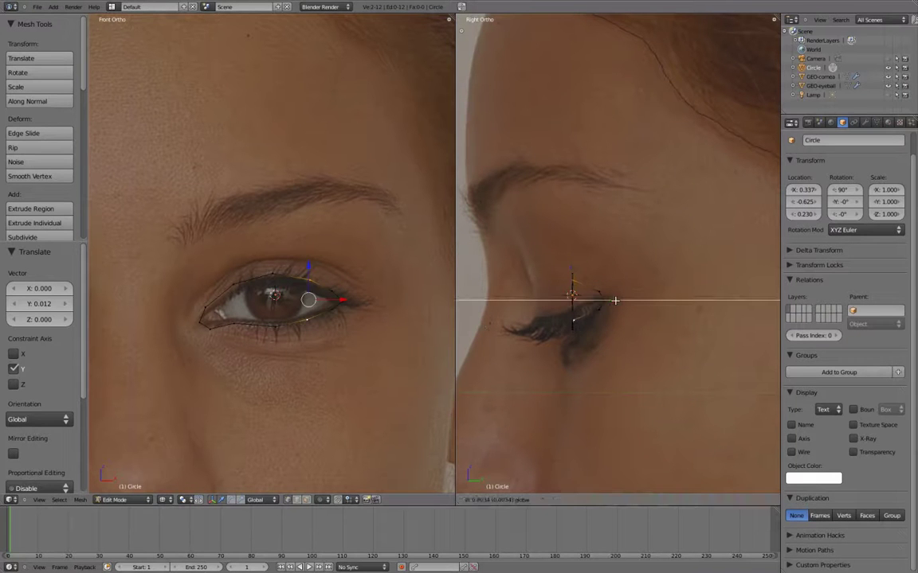
right_click(279, 301)
shift+right_click(571, 333)
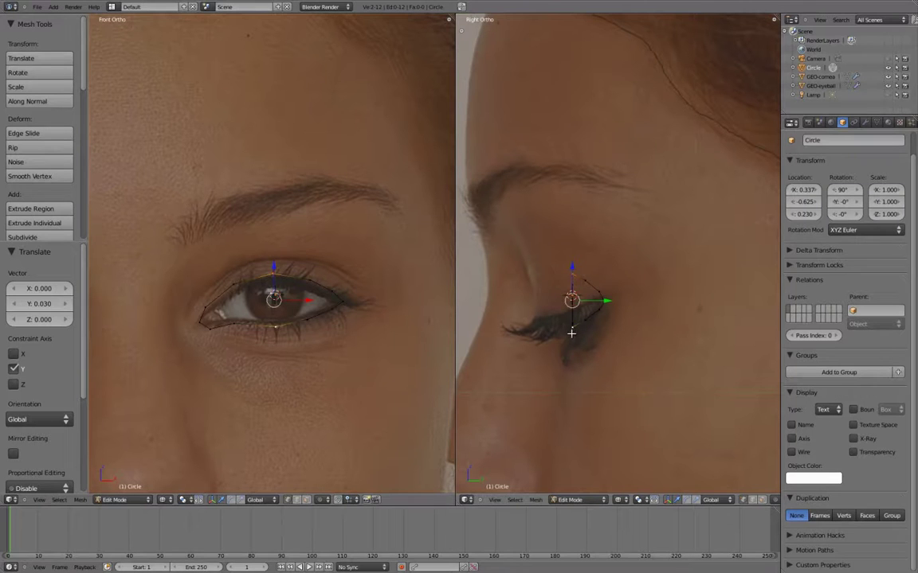
right_click(233, 280)
shift+right_click(233, 321)
drag(604, 302, 611, 320)
Move the inner eye-corner vertex in depth, deselect all, and switch to top view
right_click(204, 321)
drag(552, 320, 552, 320)
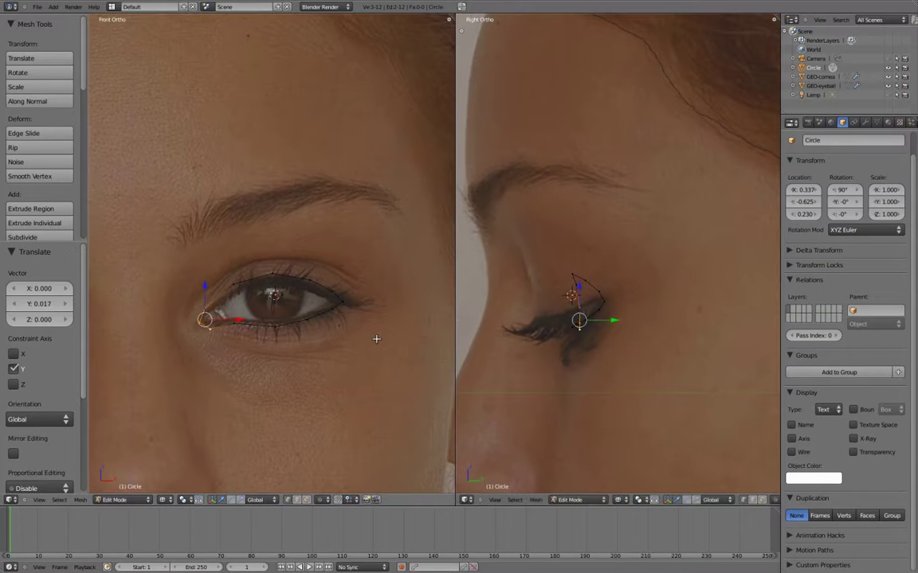
key(a)
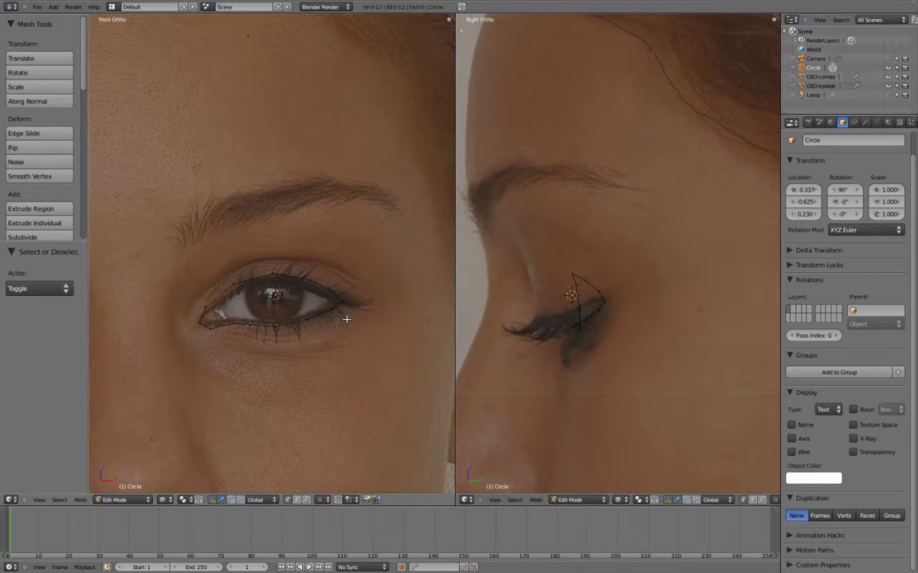
key(KP_7)
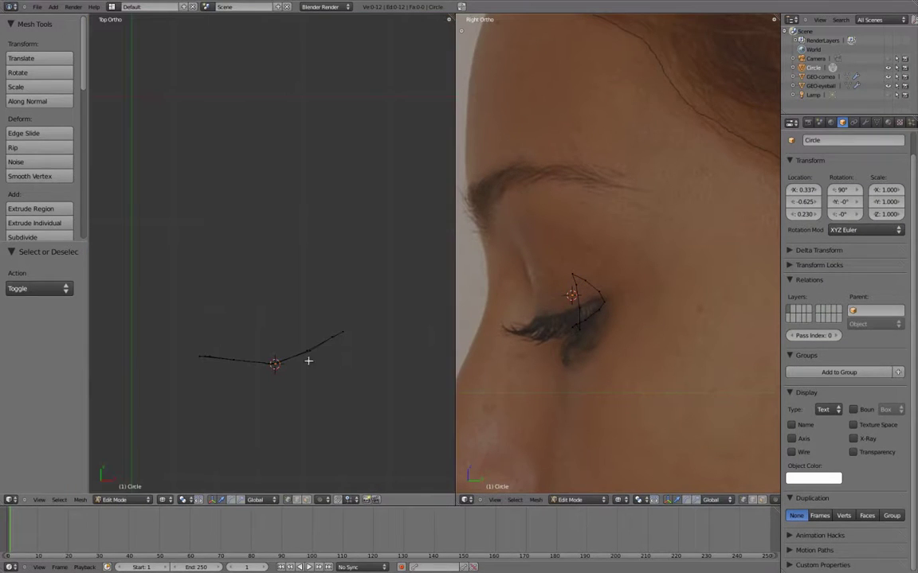
Maximize the top view and shift one eye-loop vertex along the Y depth axis
key(ctrl+Up)
shift+middle_drag(471, 434, 465, 284)
scroll(465, 284, up, 2)
right_click(344, 299)
key(g)
key(y)
click(340, 266)
key(a)
Move the loop's outer end vertex back along Y and orbit to check the curve
right_click(522, 267)
key(g)
key(y)
click(580, 240)
key(g)
key(y)
click(583, 206)
scroll(604, 275, down, 1)
key(a)
mouse_move(459, 341)
middle_down()
mouse_move(448, 234)
mouse_move(437, 281)
mouse_move(438, 248)
mouse_move(577, 294)
mouse_move(671, 385)
mouse_move(531, 380)
mouse_move(365, 341)
mouse_move(441, 127)
mouse_move(490, 55)
mouse_move(485, 284)
mouse_move(470, 349)
middle_up()
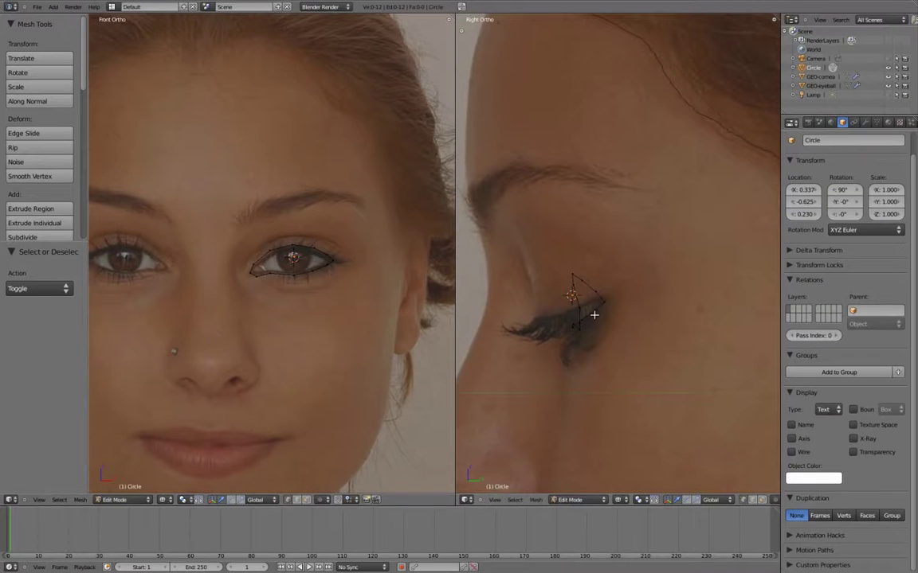
Rotate the whole eye loop to tilt it against the eyelid, reframe the views, and return to Object Mode
key(a)
key(r)
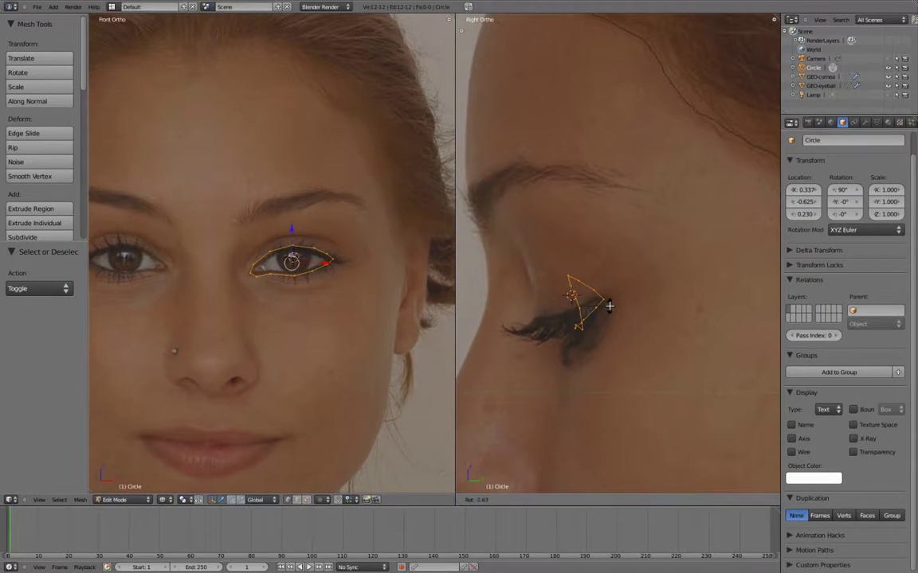
click(604, 307)
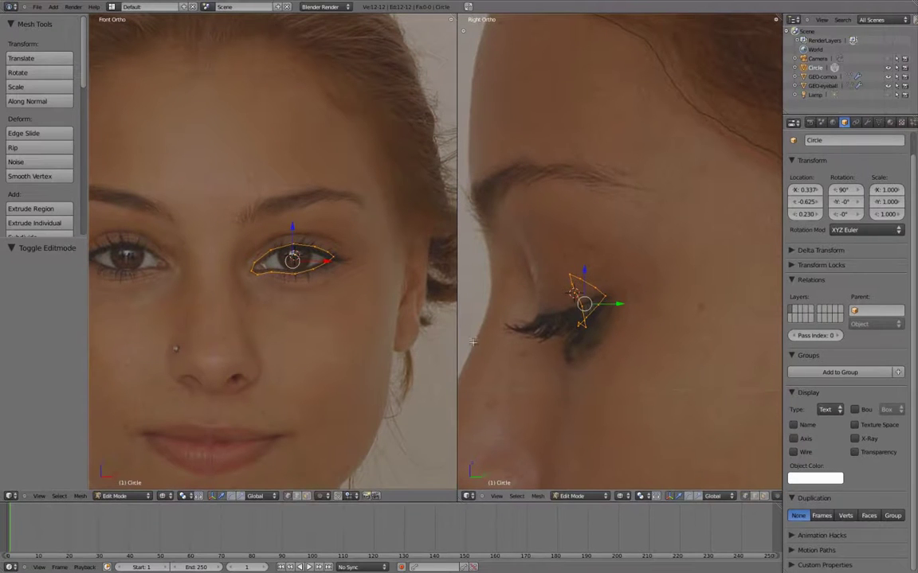
drag(455, 312, 466, 316)
scroll(631, 348, down, 3)
scroll(641, 334, down, 1)
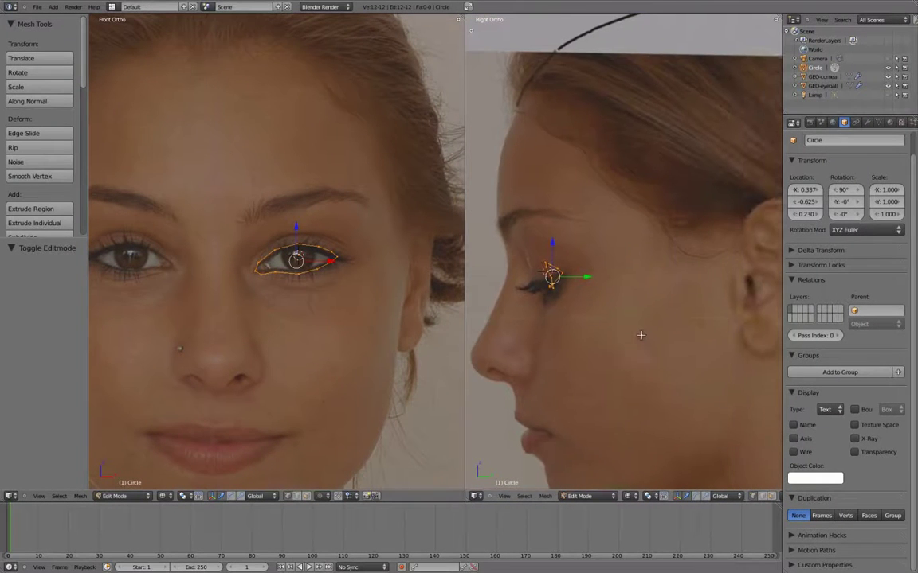
shift+middle_drag(303, 307, 287, 342)
key(Tab)
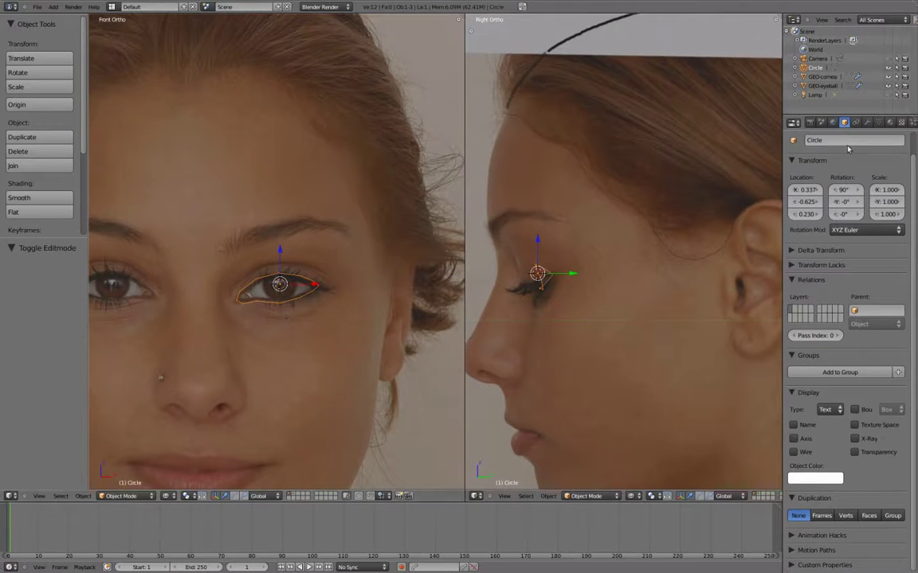
Add an X-axis Mirror modifier to the eye-ring Circle object
click(868, 122)
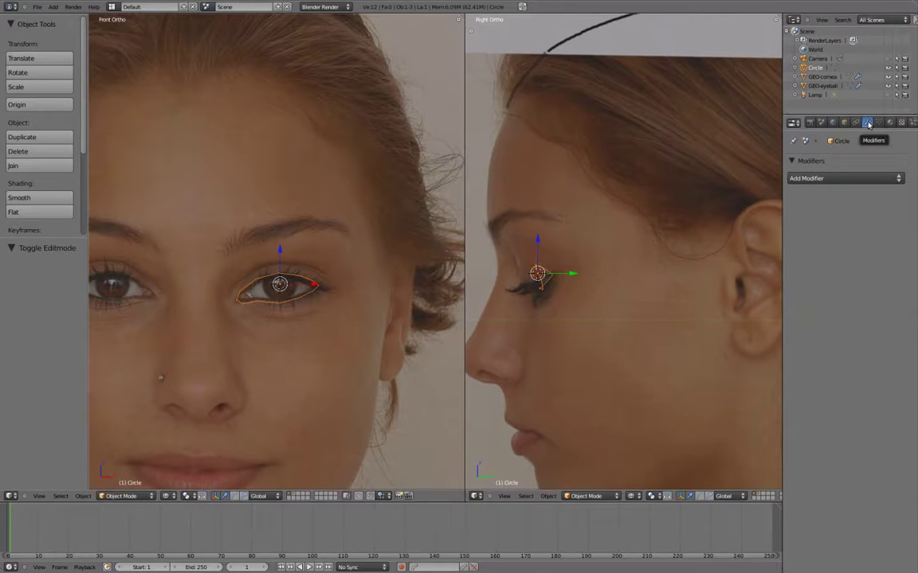
click(845, 178)
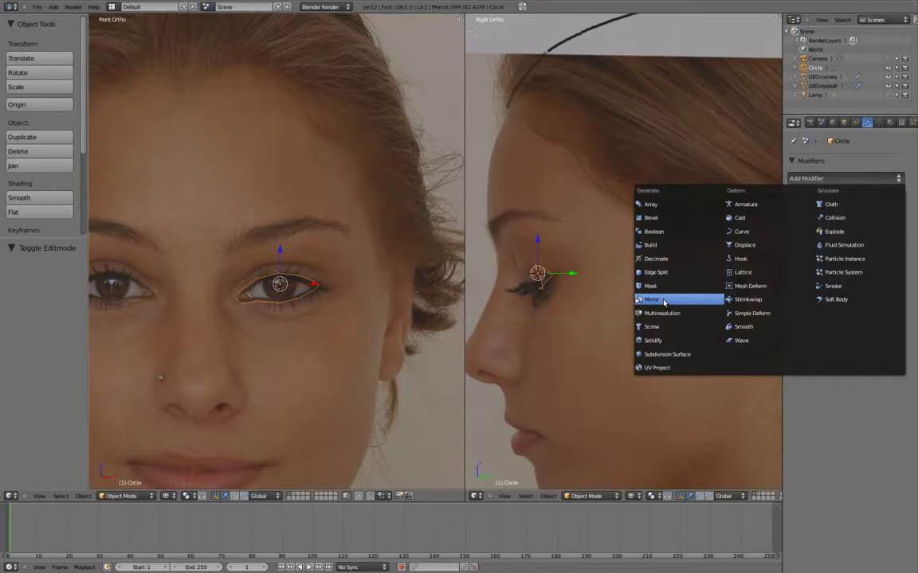
click(664, 302)
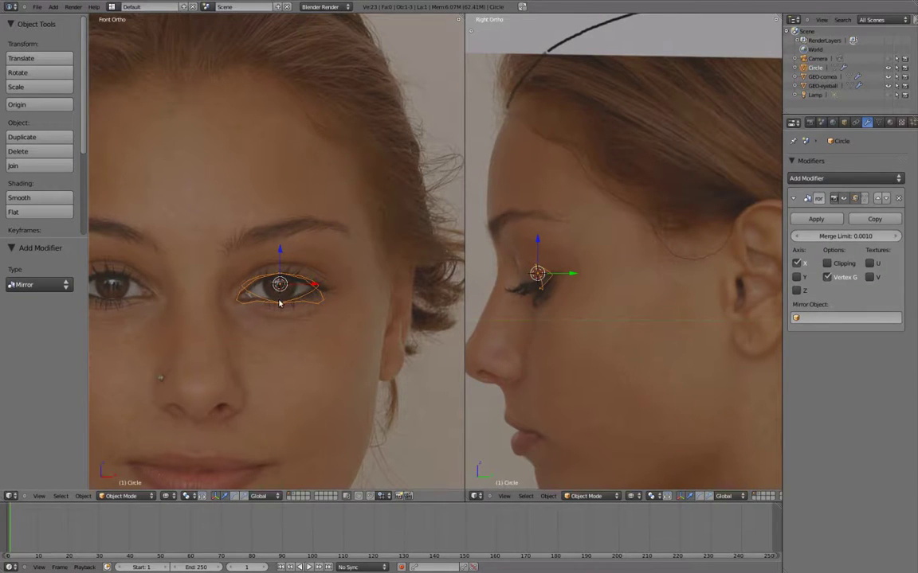
ctrl+scroll(280, 303, up, 3)
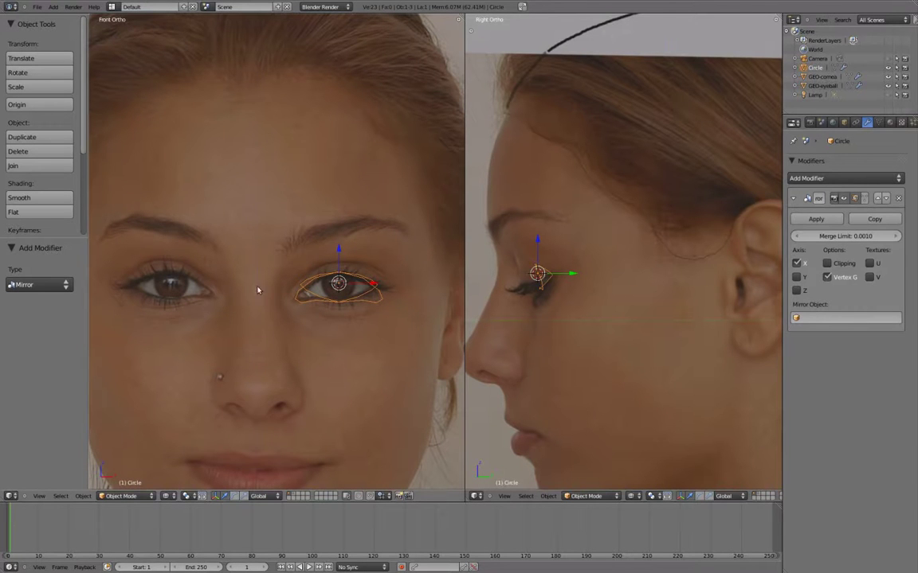
ctrl+scroll(348, 291, down, 4)
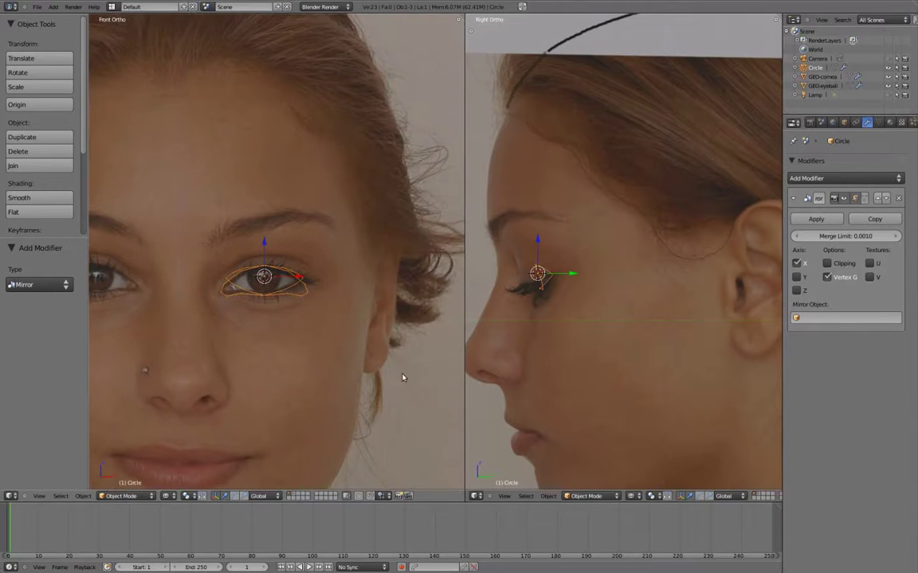
Apply the Circle's location and rotation, then snap the 3D cursor to its origin
key(n)
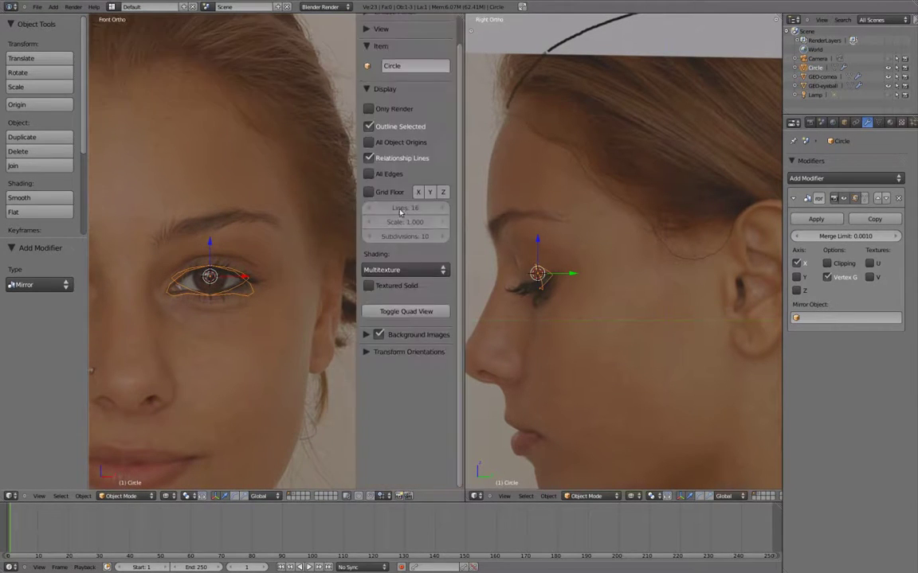
shift+middle_drag(281, 225, 333, 231)
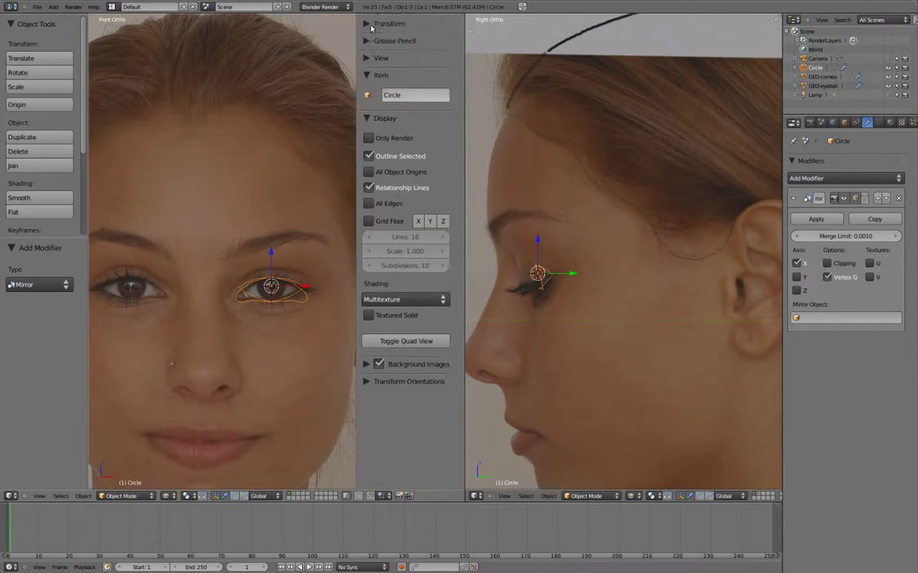
click(366, 25)
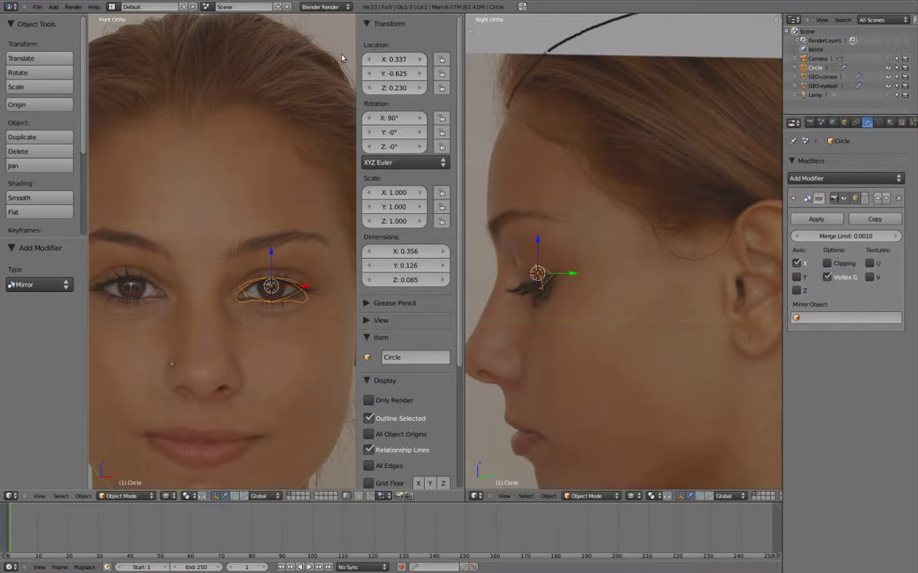
key(ctrl+a)
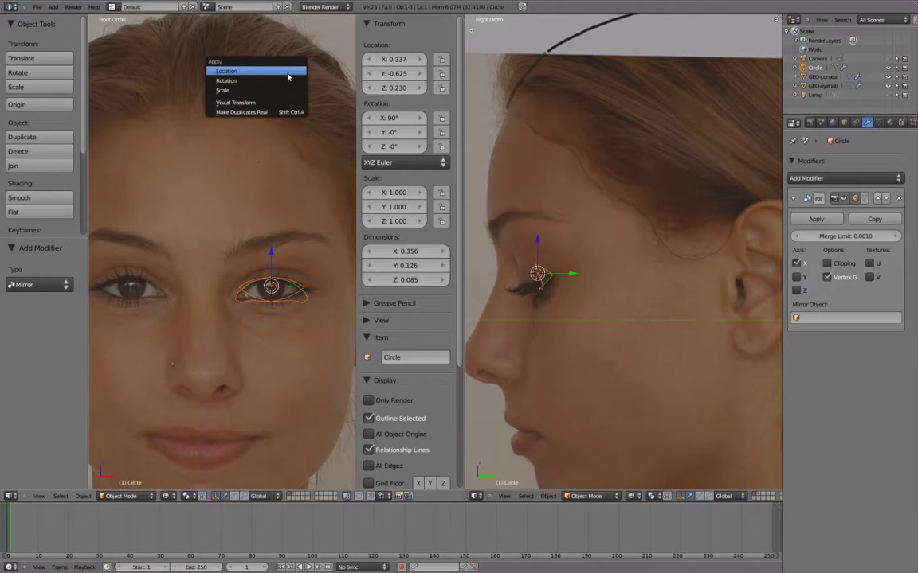
click(288, 72)
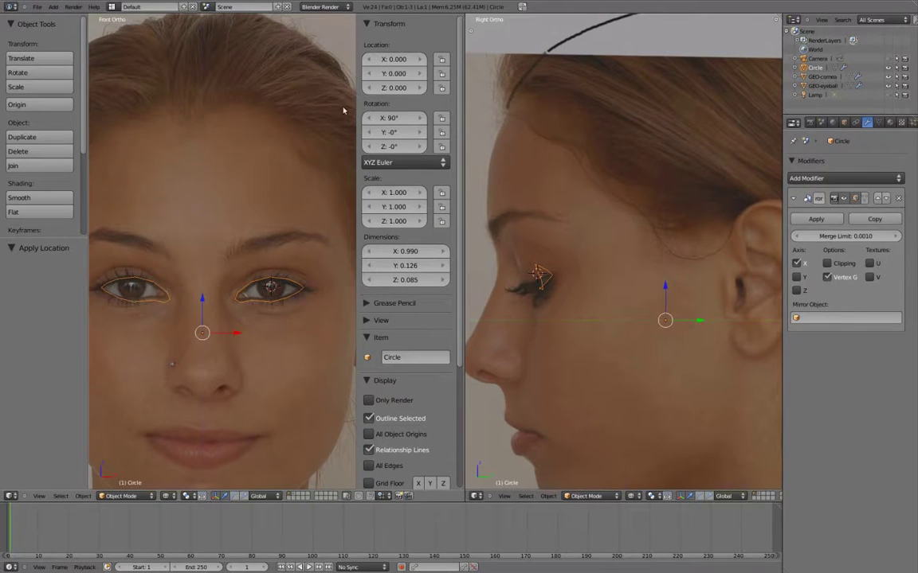
key(ctrl+a)
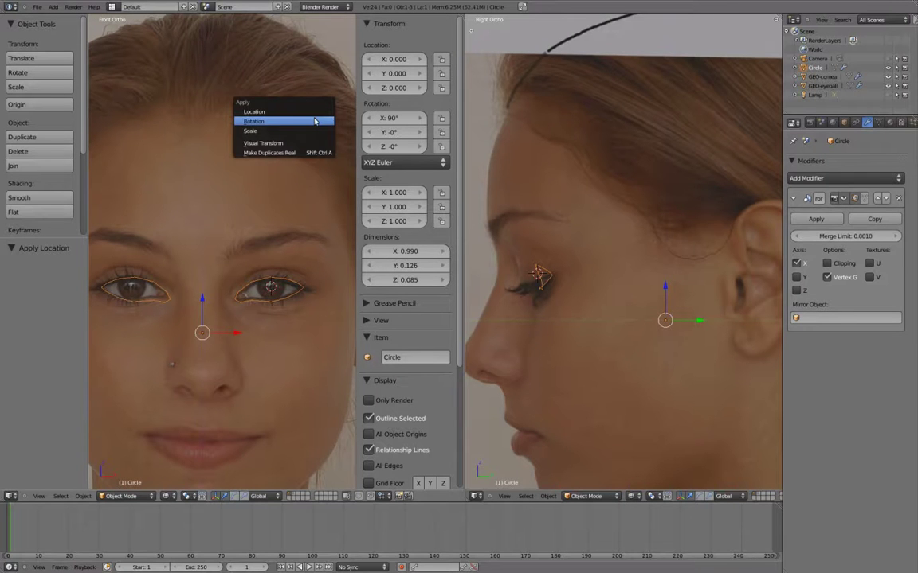
click(315, 121)
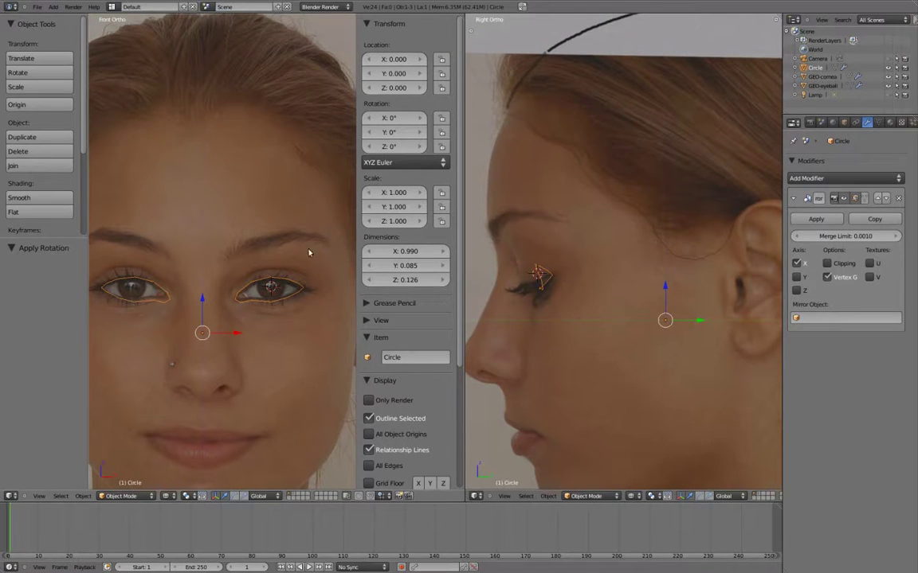
key(shift+s)
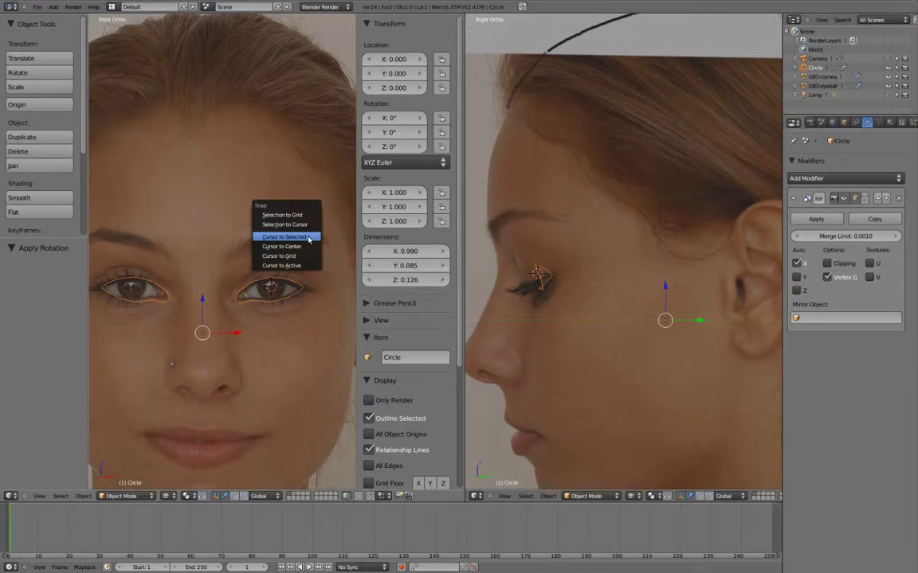
click(308, 237)
Hide the side panels, enter Edit Mode and show the Mirror modifier result on the edit cage
key(n)
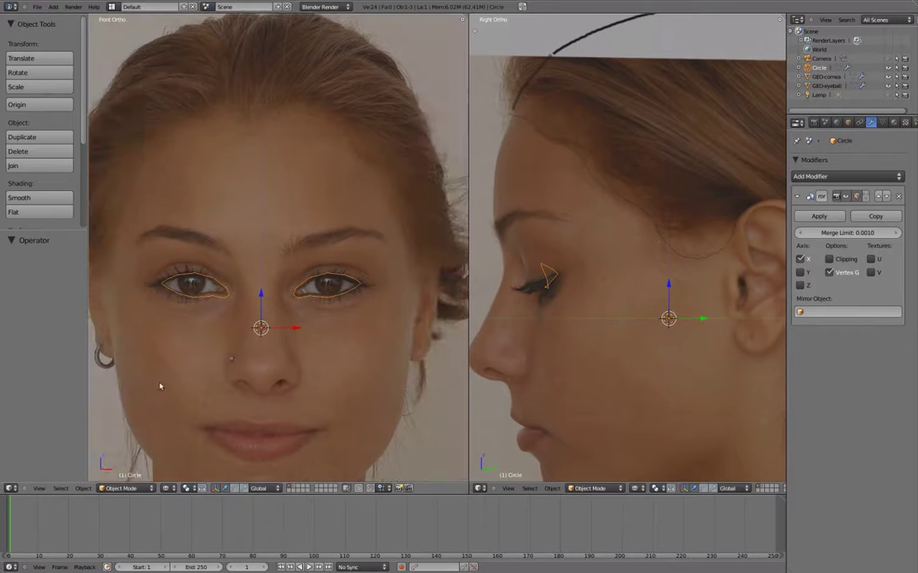
key(t)
scroll(232, 371, up, 2)
scroll(673, 348, up, 3)
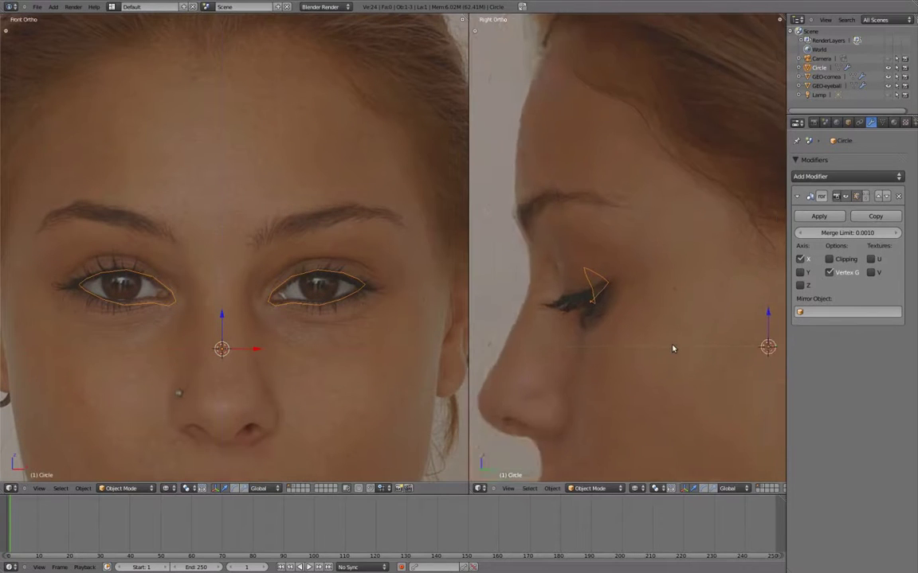
scroll(681, 347, up, 2)
key(Tab)
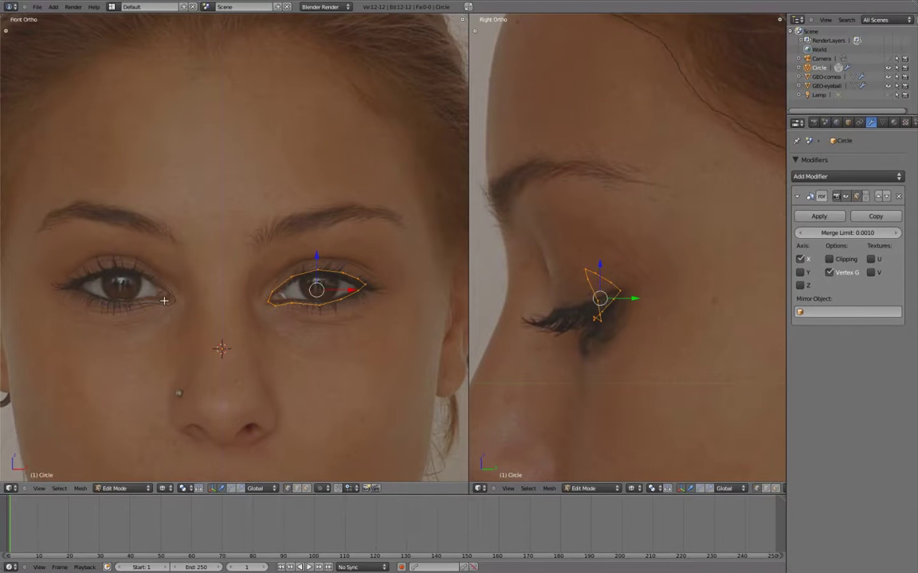
drag(787, 191, 738, 191)
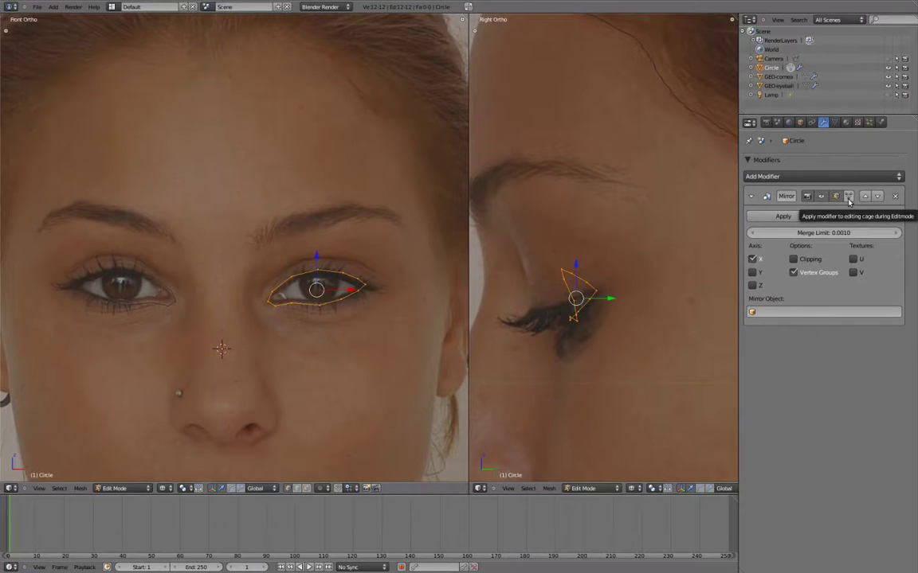
click(849, 197)
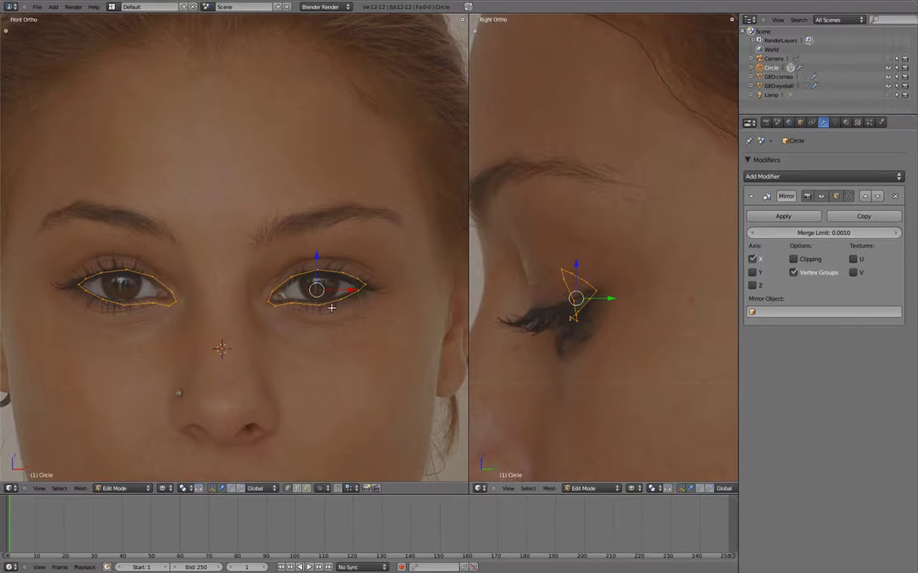
Extrude the eye loop into a second ring and scale it outward
shift+middle_drag(392, 345, 398, 338)
key(e)
key(s)
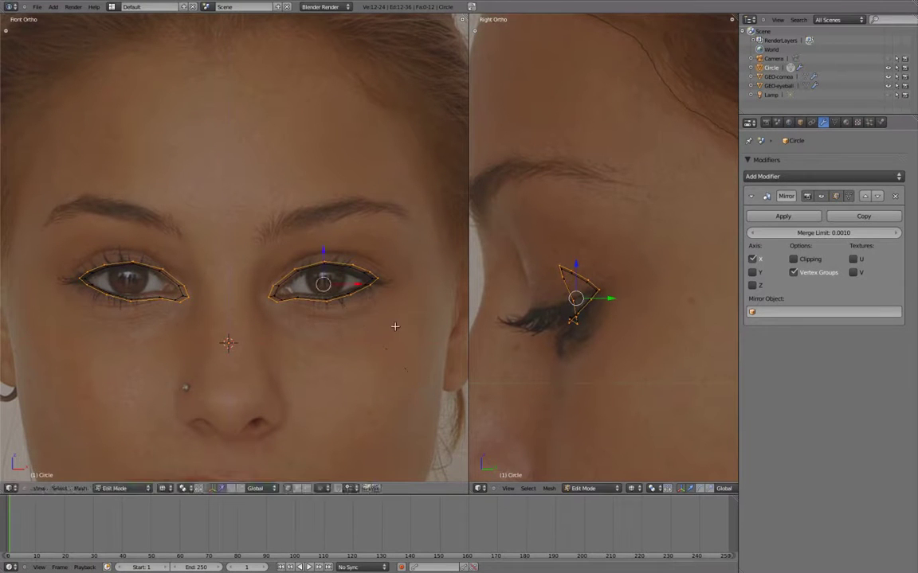
Stretch the outer eye ring vertically along Z and frame the eye in the front view
key(s)
key(z)
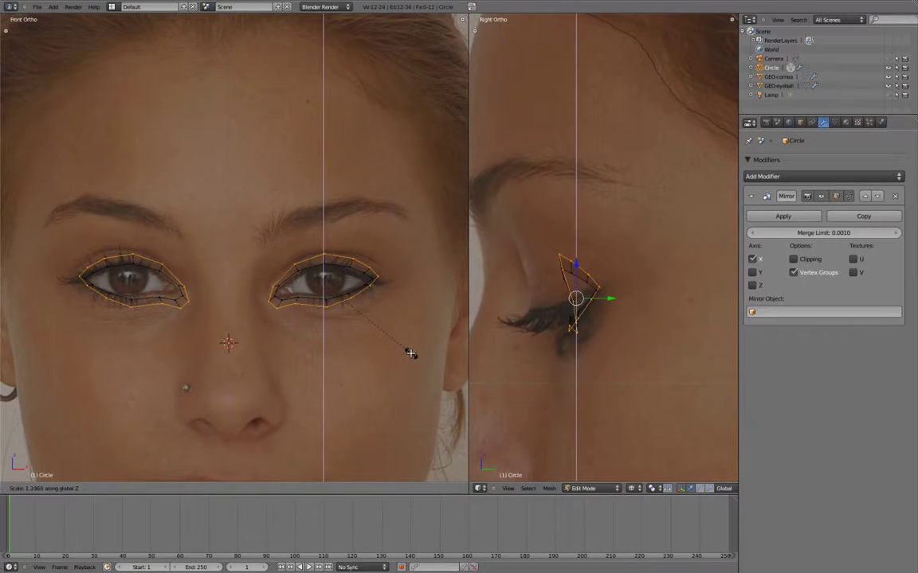
click(406, 349)
key(KP_Decimal)
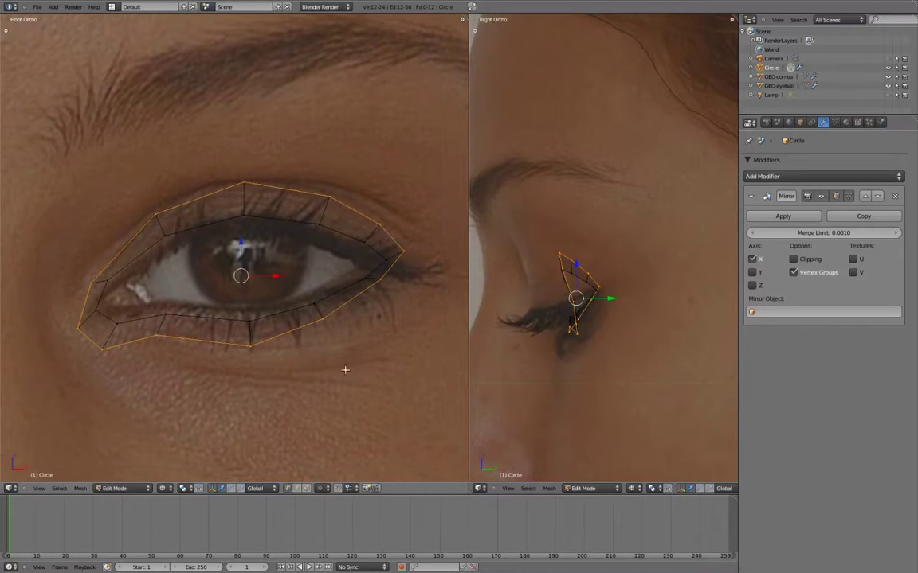
Move the ring's top vertex up and bottom vertex below the lower lid, vertically only
right_click(245, 184)
key(g)
key(z)
click(243, 143)
right_click(252, 344)
key(g)
key(z)
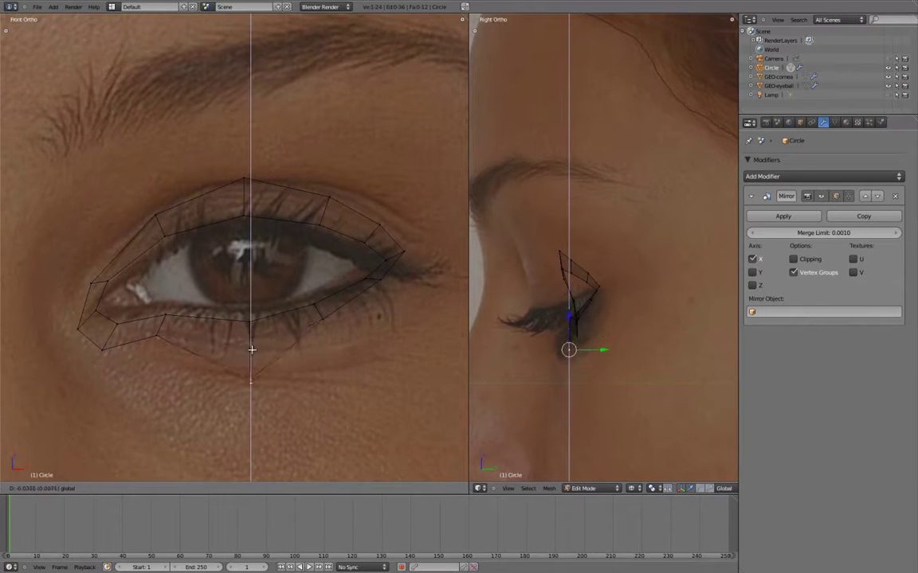
click(324, 318)
Reposition the lower-right, outer-corner, upper-right and upper-middle outer-ring vertices along the eye socket
right_click(346, 367)
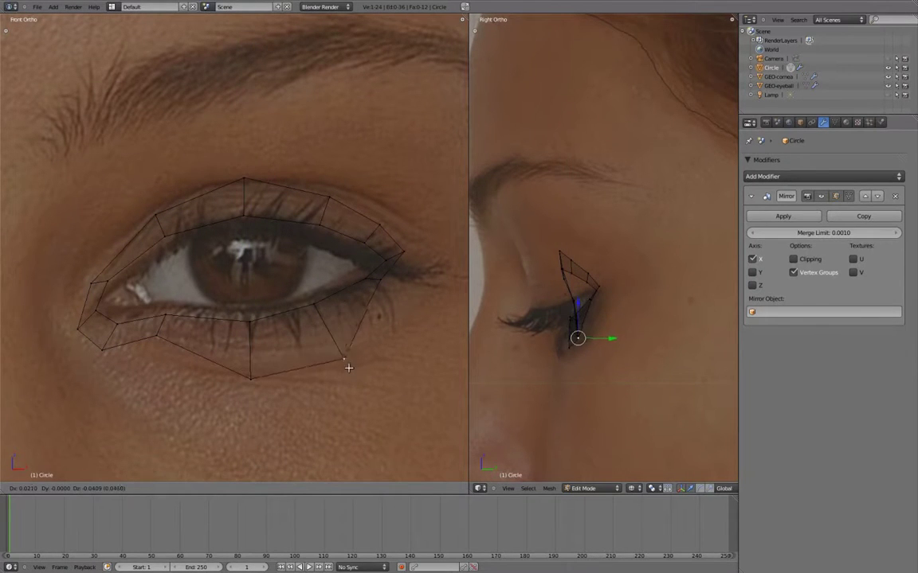
key(g)
click(423, 273)
key(g)
click(366, 283)
right_click(380, 226)
key(g)
click(398, 212)
right_click(327, 197)
key(g)
click(332, 181)
Reposition the upper-left, inner-corner and lower-left outer-ring vertices around the eye
right_click(155, 213)
key(g)
click(146, 231)
right_click(88, 268)
key(g)
click(72, 312)
right_click(97, 344)
key(g)
click(103, 344)
Pull the remaining lower vertex down, then select the whole outer ring loop
right_click(163, 317)
key(g)
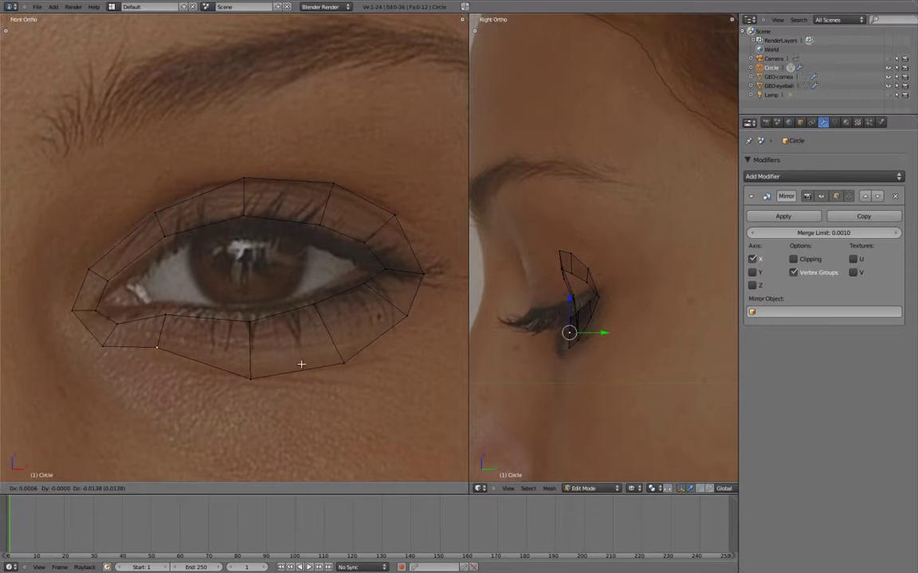
click(301, 365)
alt+right_click(301, 368)
scroll(605, 303, up, 2)
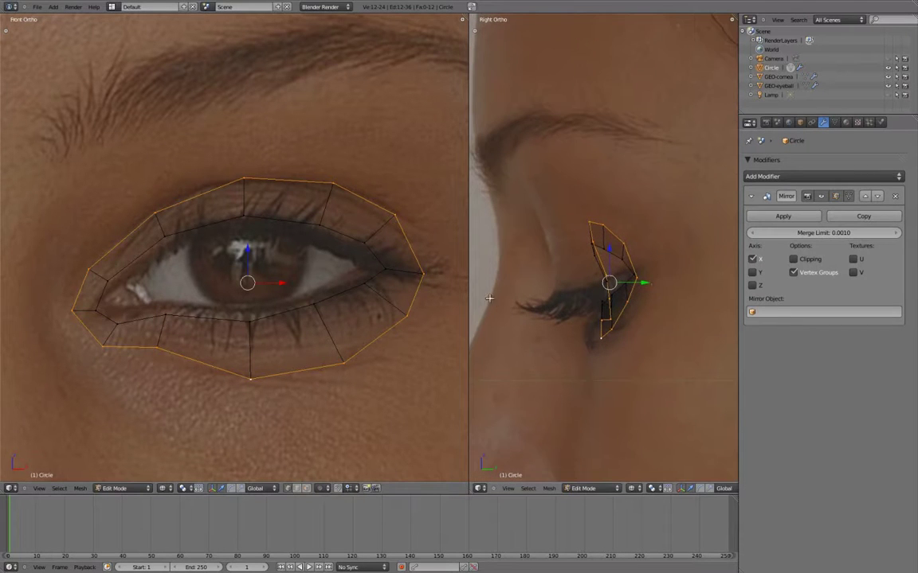
Widen the side view and push the selected outer ring back along Y
drag(468, 318, 419, 324)
scroll(605, 295, up, 2)
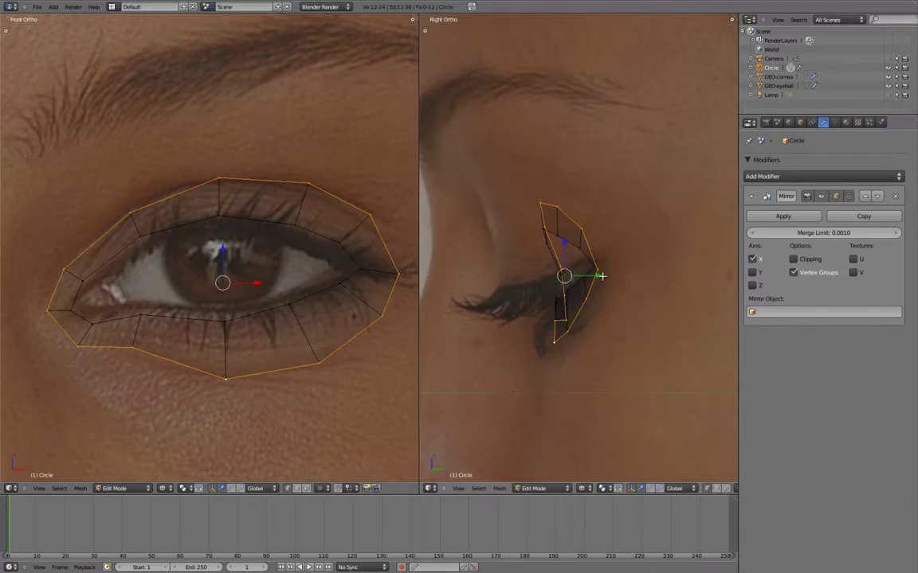
key(g)
key(y)
click(611, 276)
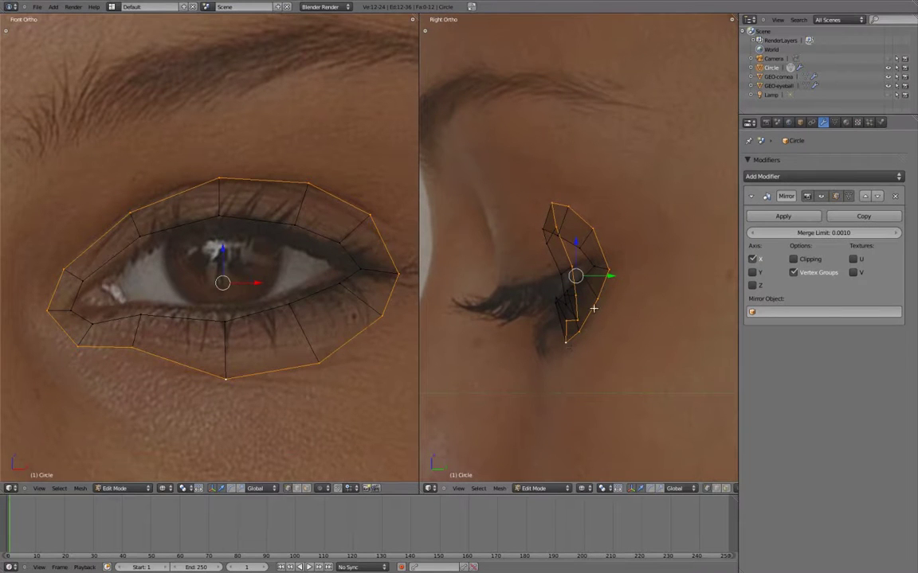
Deselect all, switch to solid shading, and push the right ring's tip vertex back along Y
key(a)
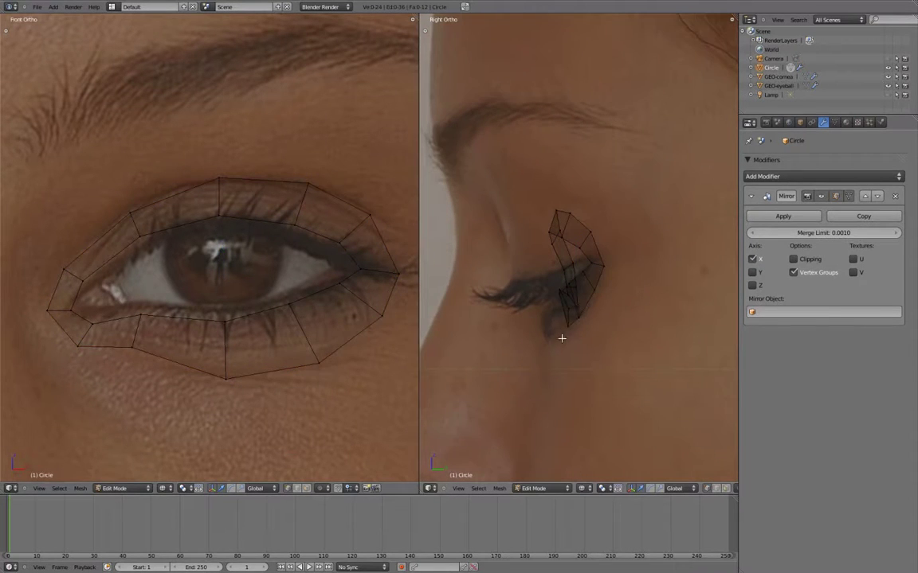
key(z)
key(z)
mouse_move(297, 344)
middle_down()
mouse_move(237, 272)
mouse_move(312, 291)
mouse_move(291, 279)
mouse_move(197, 285)
mouse_move(186, 314)
mouse_move(233, 402)
middle_up()
scroll(252, 293, up, 3)
scroll(244, 250, up, 2)
right_click(252, 256)
mouse_move(247, 276)
middle_down()
mouse_move(239, 263)
mouse_move(270, 255)
mouse_move(247, 112)
mouse_move(175, 261)
mouse_move(243, 257)
mouse_move(204, 272)
mouse_move(291, 303)
mouse_move(354, 296)
mouse_move(286, 262)
middle_up()
key(g)
key(y)
click(233, 239)
Refine the depth of two more outer-ring vertices along Y, then maximize the front orthographic view
key(g)
key(y)
click(266, 252)
right_click(243, 259)
key(g)
key(y)
click(248, 259)
key(KP_1)
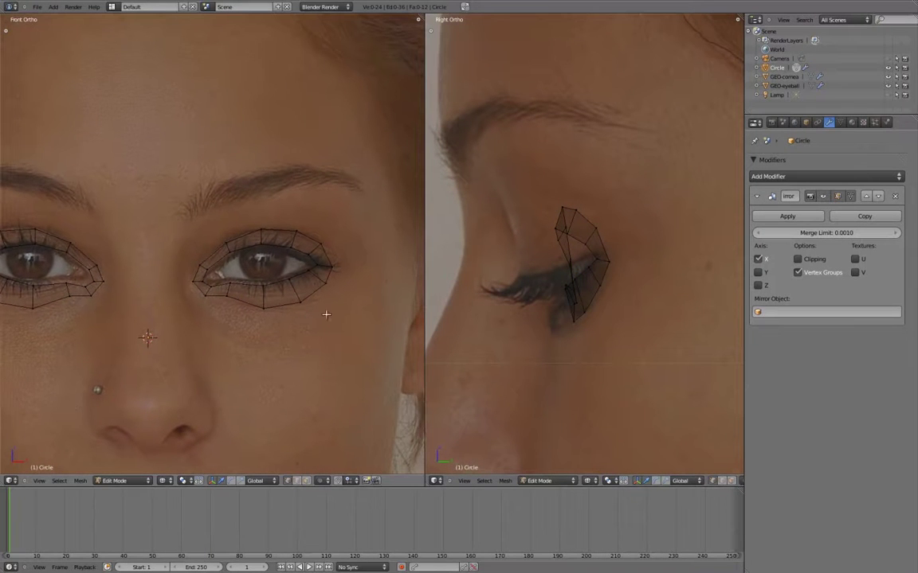
key(ctrl+Up)
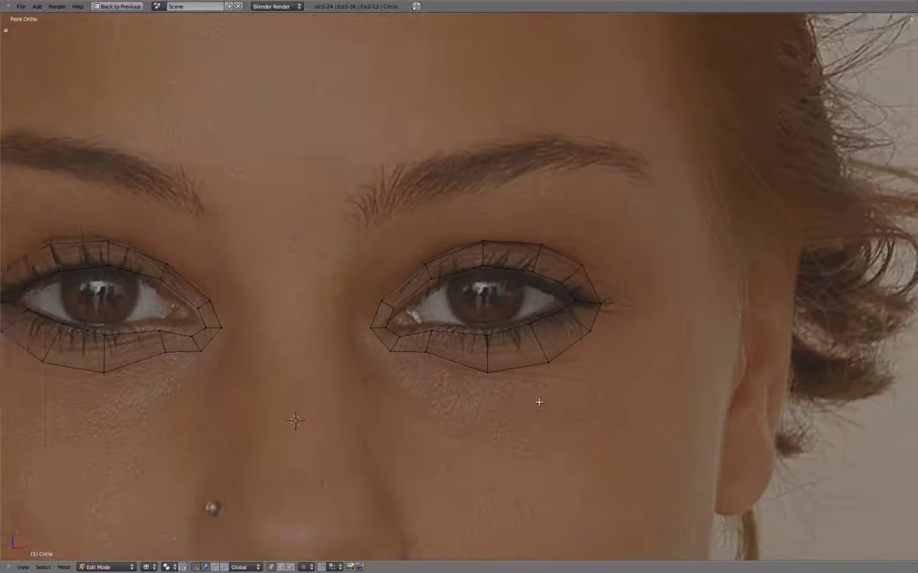
Scale a new, wider ring out from the outer eye loop
alt+right_click(476, 250)
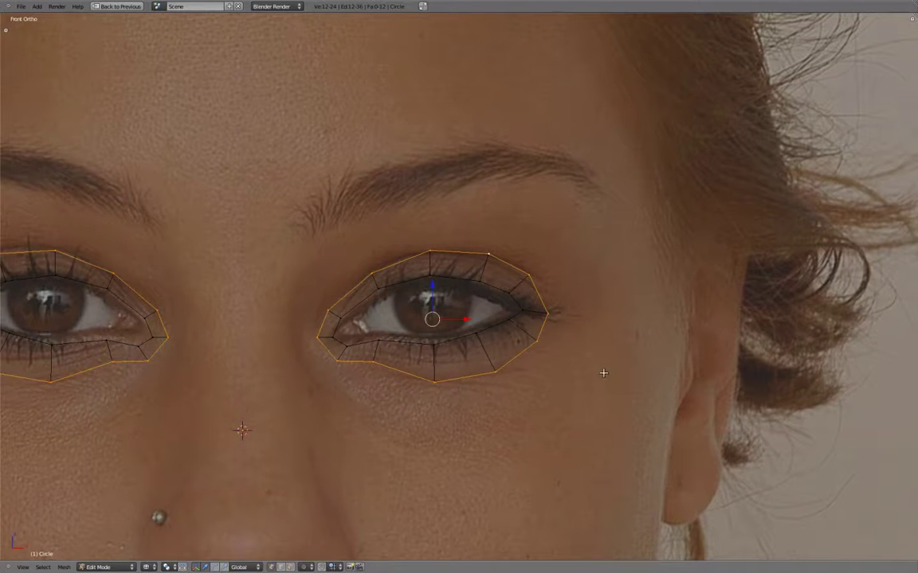
key(s)
key(z)
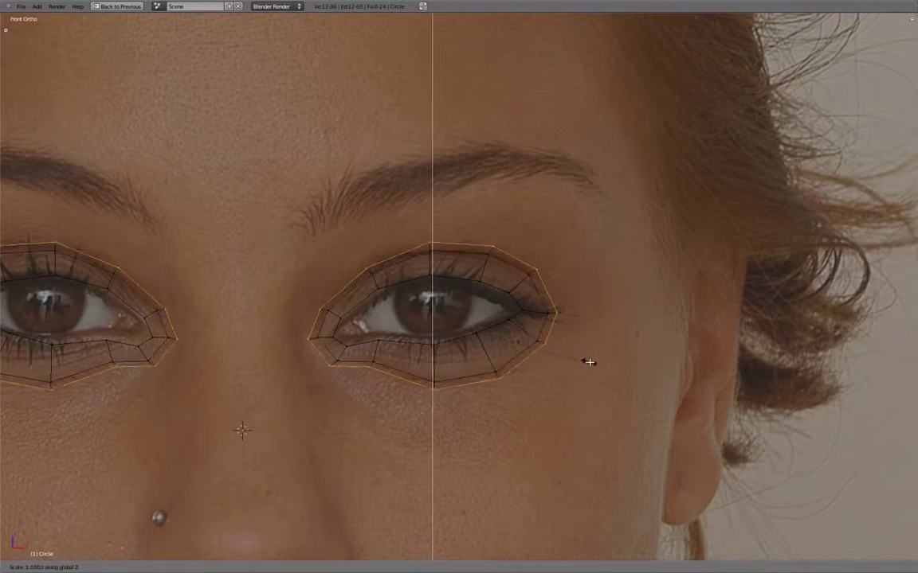
click(478, 273)
Move the new ring's top vertex to the brow, bottom onto the cheek, inner corner beside the nose
right_click(430, 233)
key(g)
click(430, 197)
right_click(434, 399)
key(g)
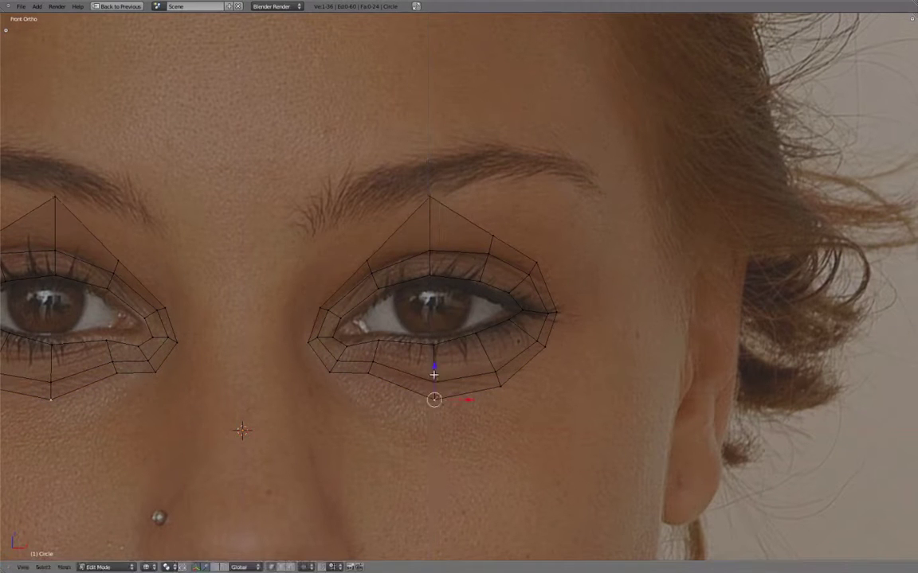
click(436, 406)
right_click(307, 341)
key(g)
click(289, 322)
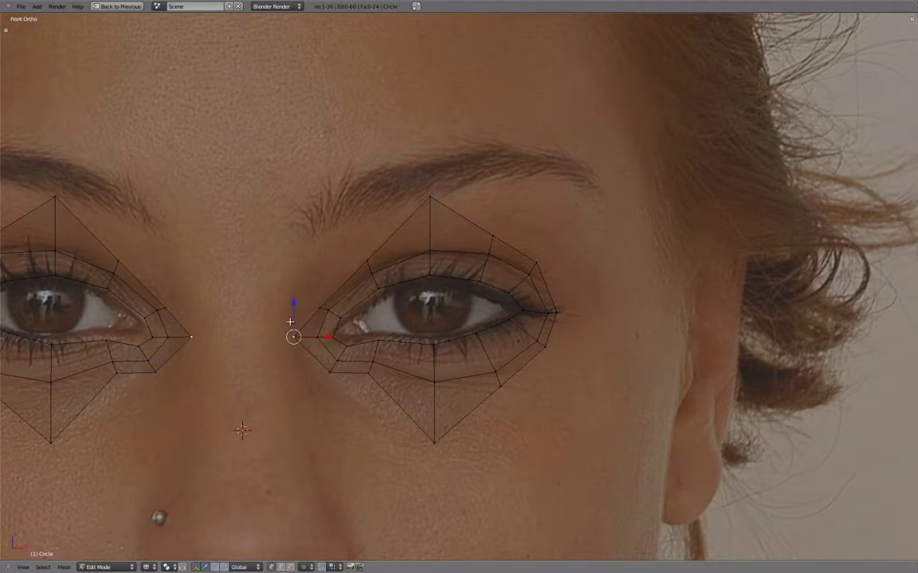
Push the outer corner vertex horizontally past the eye and lift two upper-right vertices to the brow
right_click(529, 314)
key(g)
key(x)
click(603, 248)
right_click(496, 234)
key(g)
click(504, 186)
right_click(537, 263)
key(g)
click(587, 197)
Pull two lower-right vertices and a lower-left vertex down onto the cheek
right_click(542, 346)
key(g)
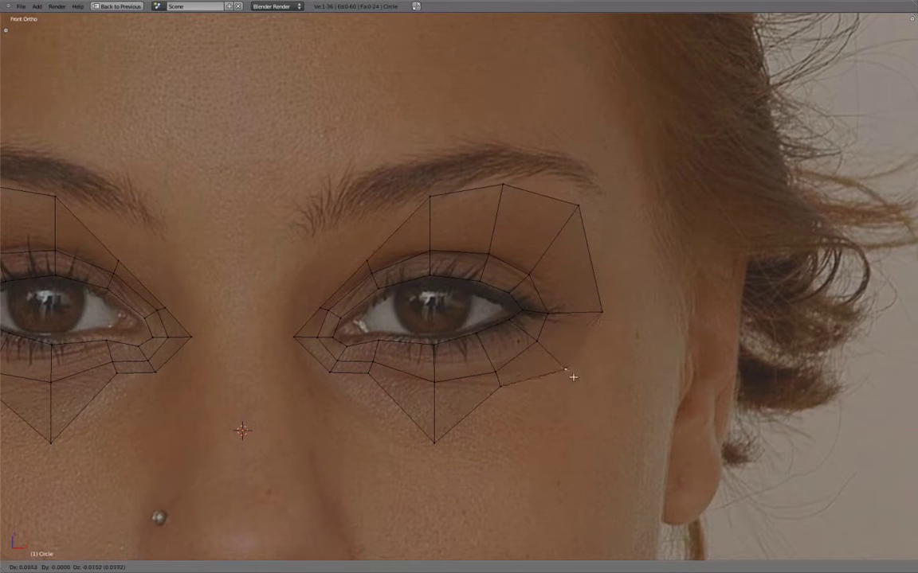
click(586, 388)
right_click(499, 391)
key(g)
click(521, 426)
right_click(371, 414)
key(g)
click(359, 421)
Set the upper-left vertices along the brow, lower the corner beside the nose, select the top-middle vertex
right_click(321, 307)
key(g)
click(298, 285)
right_click(368, 260)
key(g)
click(352, 210)
right_click(301, 248)
key(g)
key(z)
click(309, 206)
right_click(432, 172)
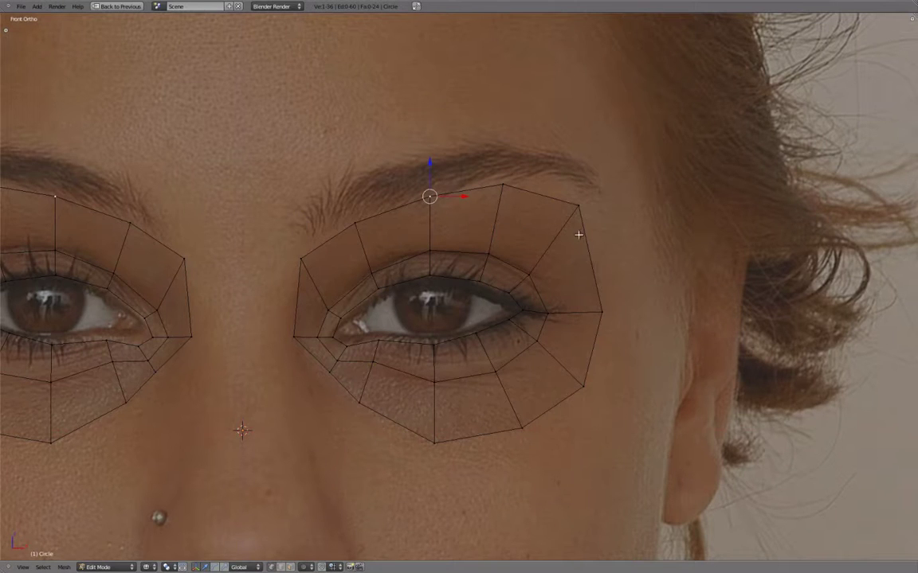
scroll(598, 298, down, 1)
scroll(478, 335, down, 1)
Move the top-middle vertex to the brow line and orbit to check the rings in 3D
key(g)
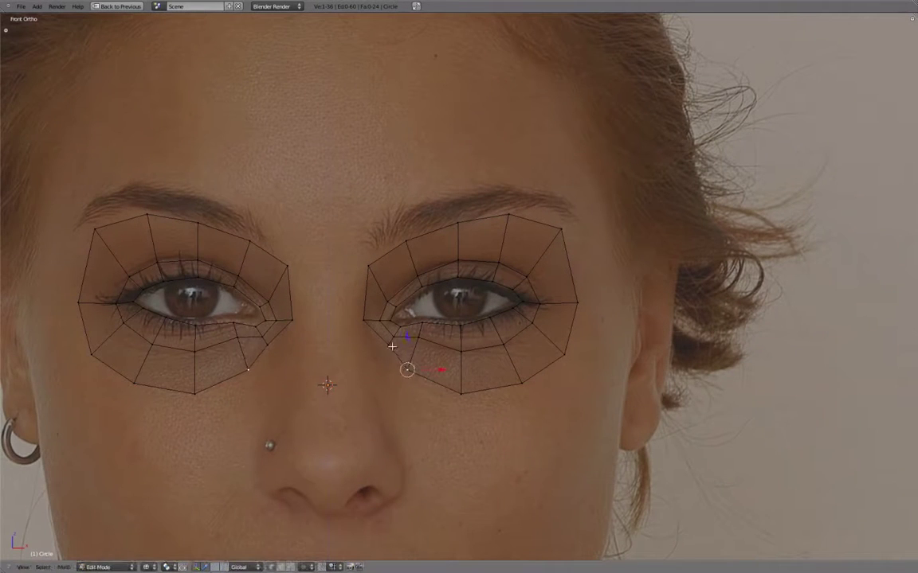
click(386, 351)
mouse_move(540, 399)
middle_down()
mouse_move(369, 312)
mouse_move(567, 365)
mouse_move(523, 393)
mouse_move(533, 287)
mouse_move(348, 312)
mouse_move(233, 313)
mouse_move(349, 312)
middle_up()
Restore the wireframe split front/side layout in Front Ortho with all vertices selected
key(z)
key(ctrl+Up)
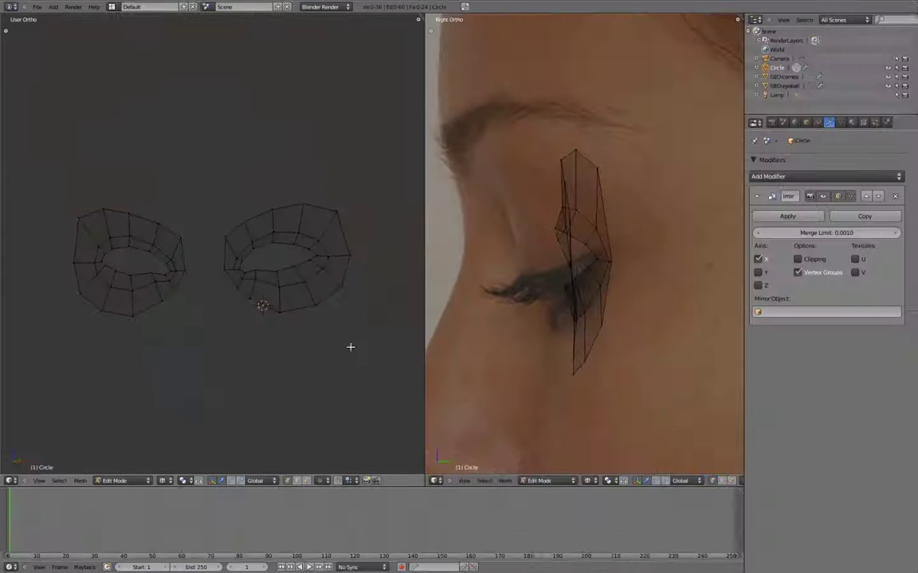
key(KP_1)
key(a)
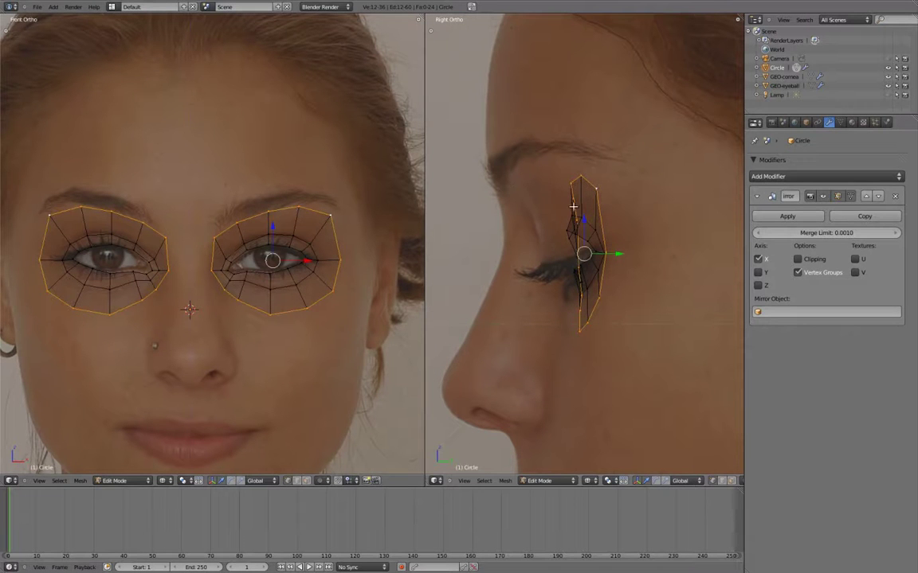
In Right Ortho, slide the first ring vertex and the outer corner vertex along Y in depth
right_click(214, 237)
key(g)
key(y)
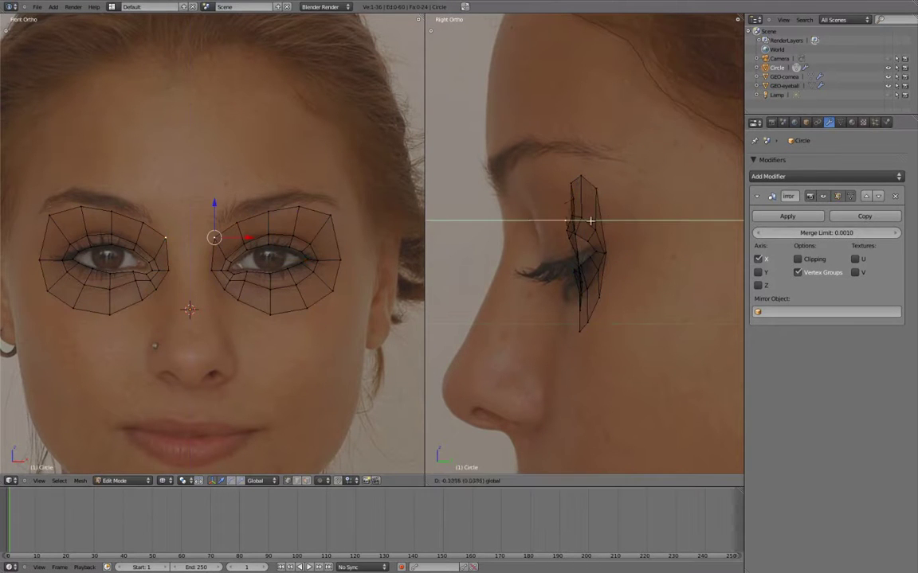
click(587, 276)
scroll(587, 276, up, 2)
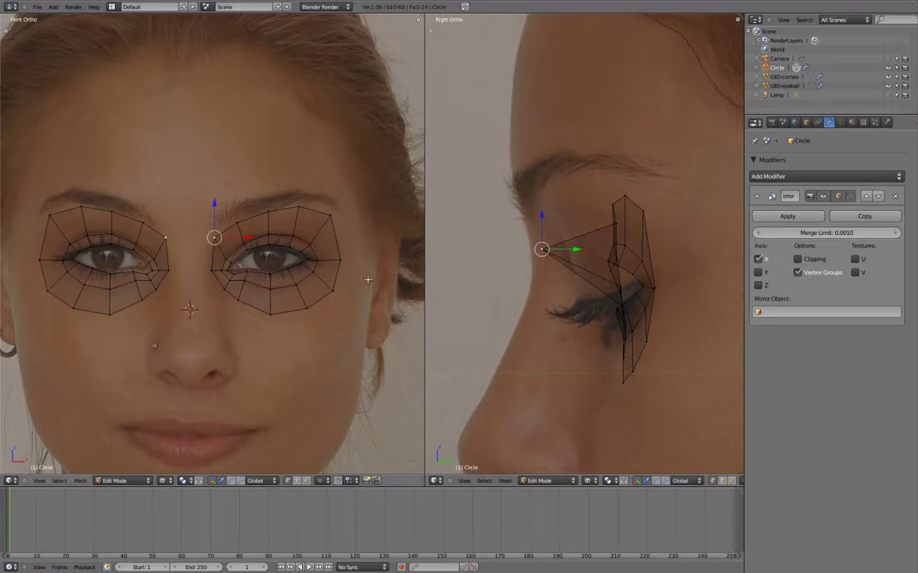
scroll(317, 279, up, 2)
right_click(349, 286)
scroll(638, 276, down, 1)
key(g)
key(y)
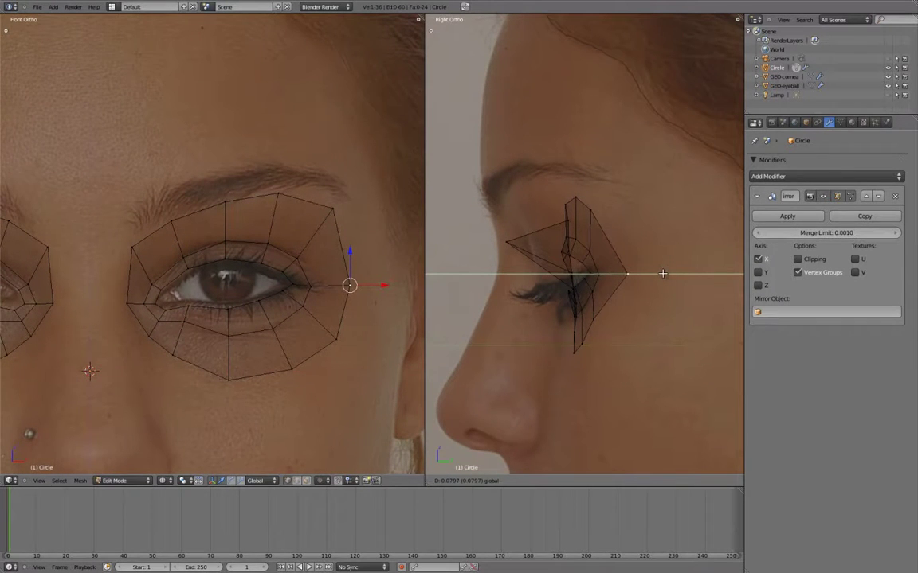
click(553, 252)
Move the upper-right and upper-left ring vertices along Y, pulling the upper-left further forward
right_click(590, 210)
key(g)
key(y)
click(644, 210)
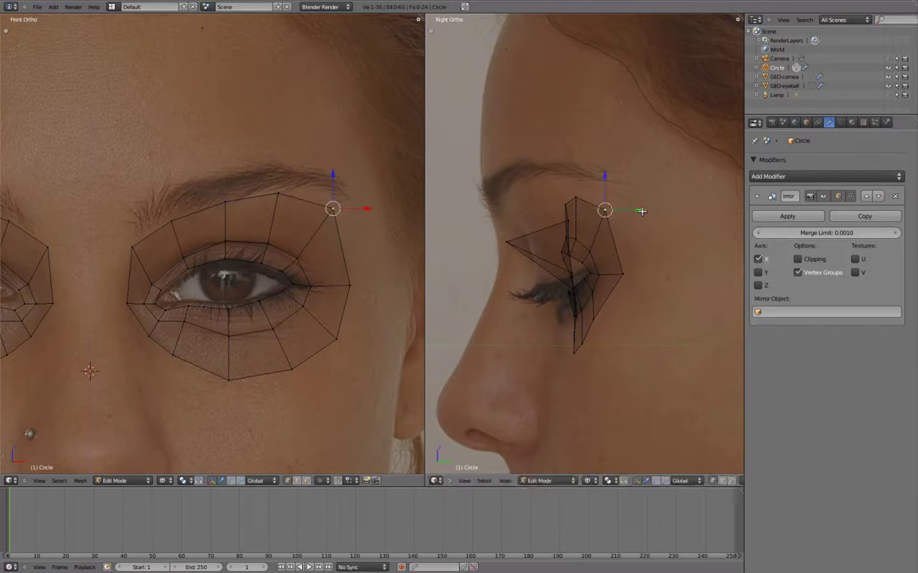
right_click(562, 203)
key(g)
key(y)
click(586, 207)
key(g)
key(y)
click(529, 205)
Push the inner upper and lower inner ring vertices along Y to follow the profile
right_click(552, 218)
key(g)
key(y)
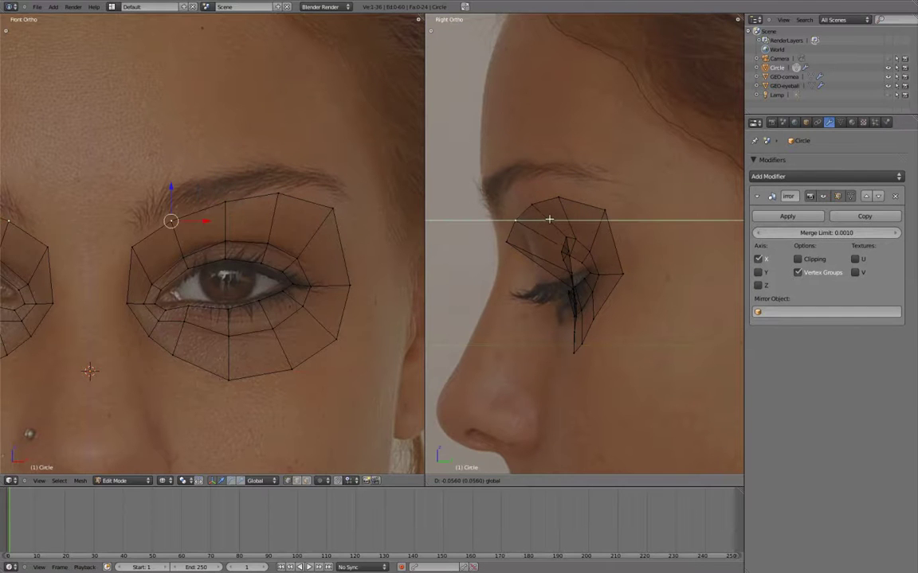
click(550, 219)
right_click(576, 317)
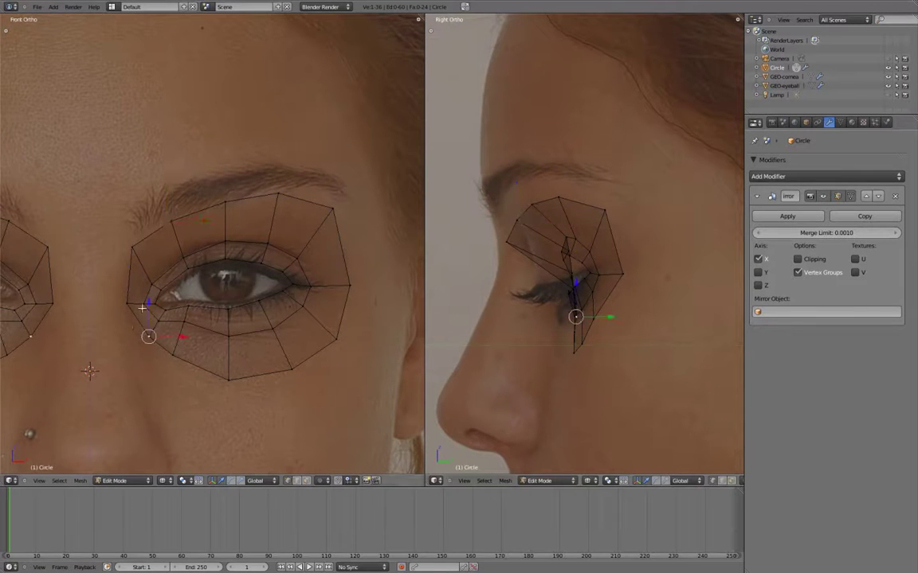
scroll(576, 317, up, 2)
right_click(595, 307)
shift+middle_drag(597, 305, 633, 298)
key(g)
key(y)
click(580, 301)
Adjust the depth along Y of the lower ring vertices down to the bottom vertex
right_click(609, 334)
key(g)
key(y)
click(597, 336)
right_click(610, 364)
key(g)
key(y)
click(607, 375)
right_click(613, 388)
key(g)
key(y)
click(639, 340)
Fit the remaining lower-ring and lower-lid vertices in depth along Y around the eye socket
right_click(667, 345)
key(g)
key(y)
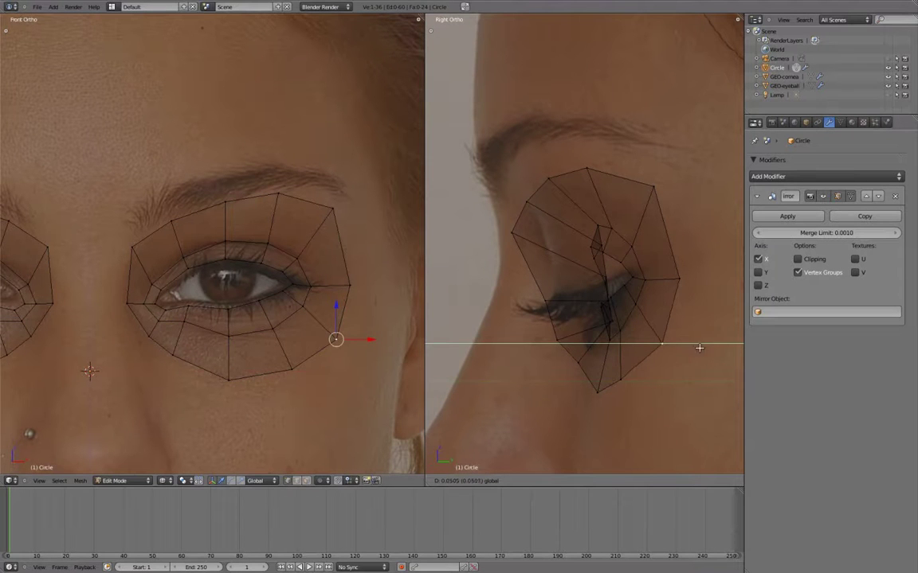
click(701, 348)
right_click(620, 381)
key(g)
key(y)
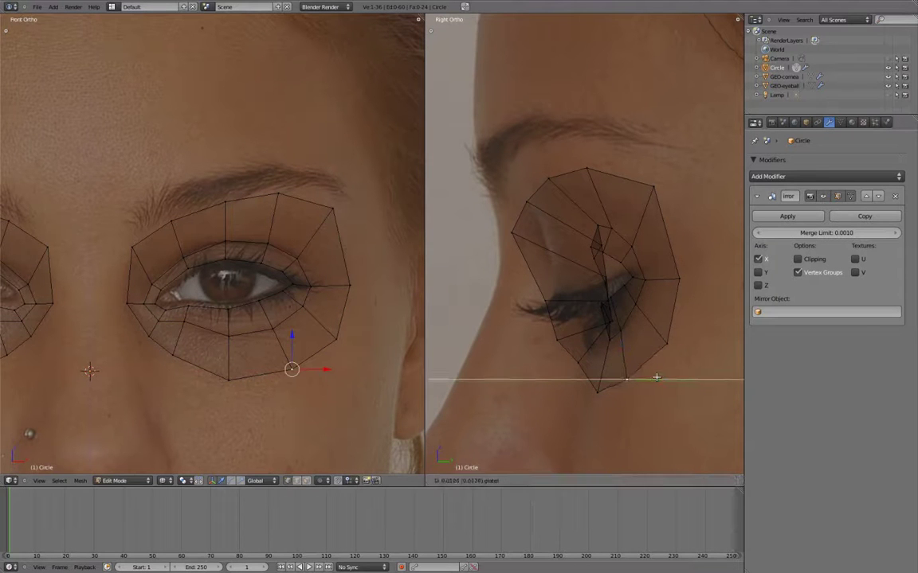
click(619, 374)
right_click(594, 364)
key(g)
key(y)
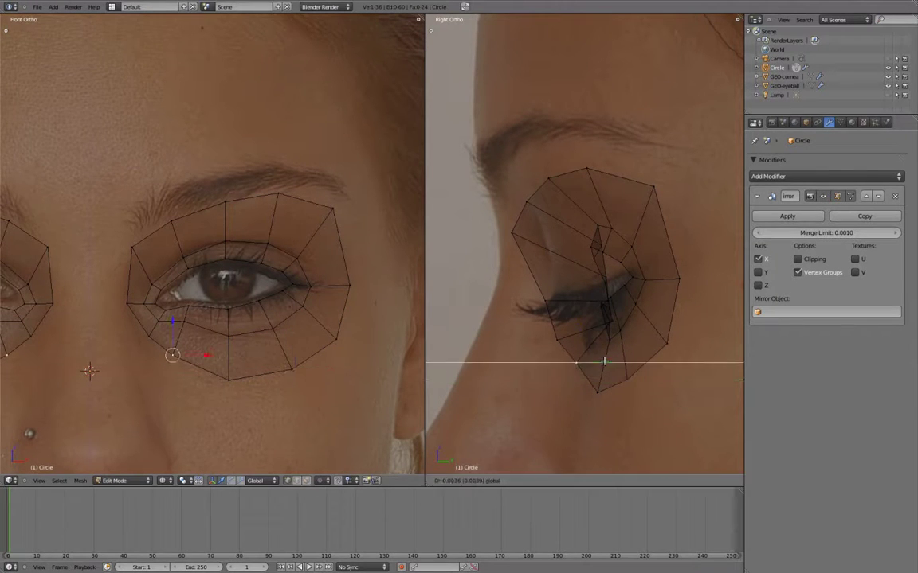
click(602, 361)
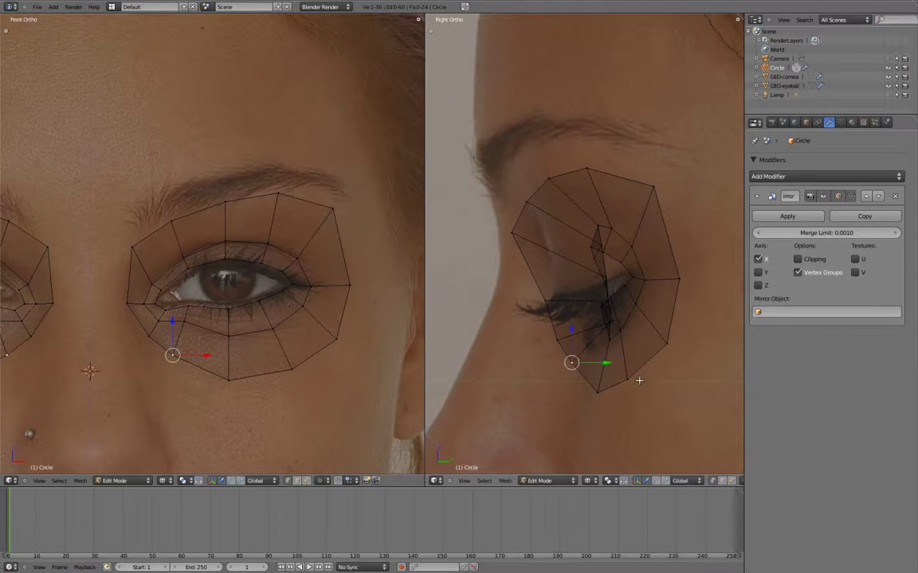
Inspect the curved eye rings in solid shading with the 3D view maximized
scroll(629, 366, down, 3)
scroll(619, 343, down, 2)
key(z)
mouse_move(619, 333)
middle_down()
mouse_move(567, 304)
mouse_move(553, 348)
mouse_move(459, 320)
mouse_move(487, 344)
mouse_move(403, 328)
mouse_move(309, 338)
mouse_move(370, 338)
mouse_move(543, 477)
mouse_move(448, 436)
mouse_move(356, 362)
mouse_move(405, 364)
mouse_move(670, 422)
middle_up()
scroll(570, 280, up, 2)
key(ctrl+Up)
In the front view, extrude the ring's two inner edges along X toward the centre line
key(KP_3)
key(ctrl+Up)
scroll(637, 328, up, 2)
scroll(638, 345, up, 2)
scroll(370, 338, down, 2)
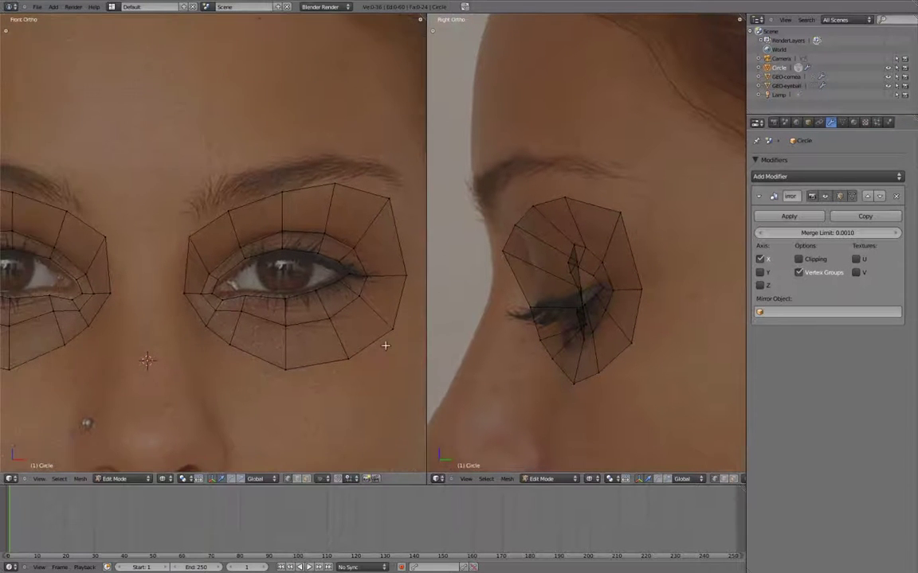
shift+middle_drag(302, 327, 356, 349)
scroll(355, 348, up, 2)
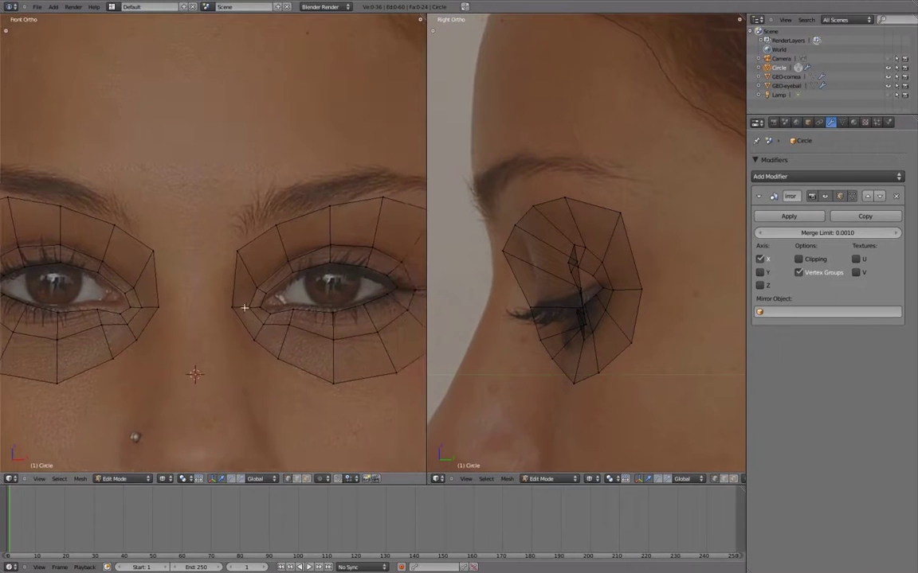
right_click(237, 252)
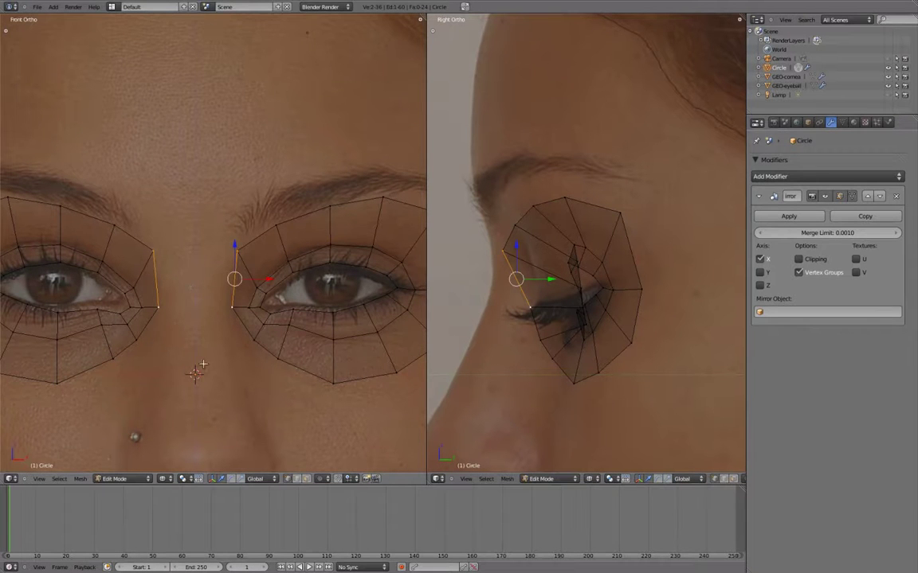
shift+right_click(260, 333)
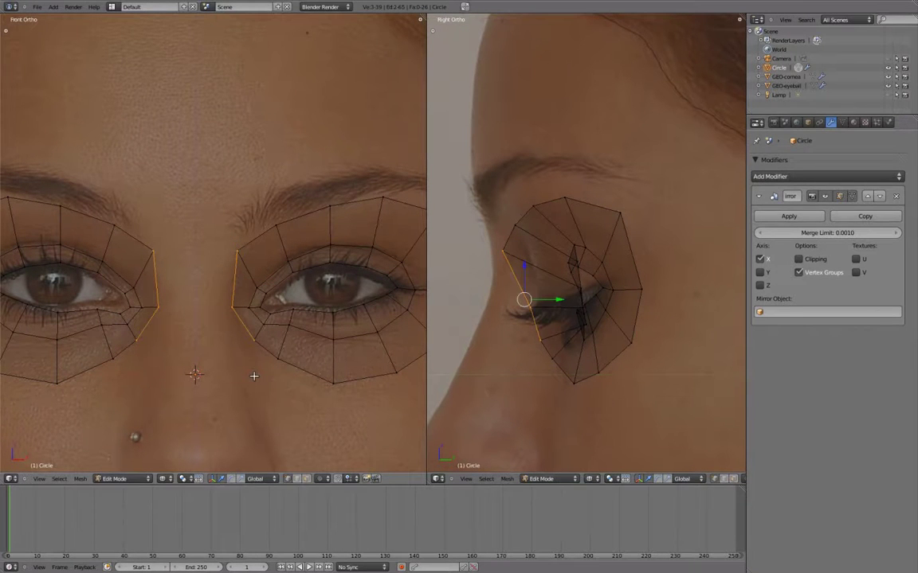
key(e)
key(x)
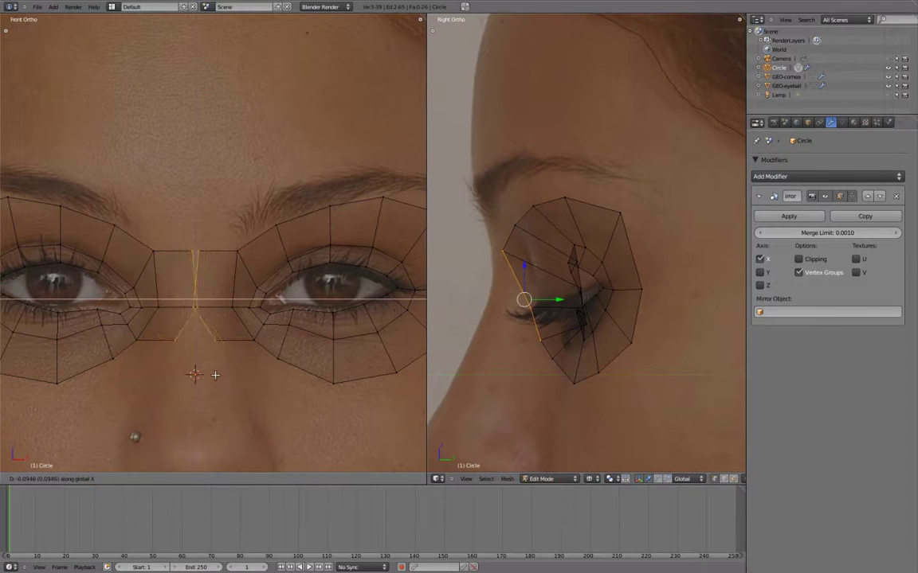
click(221, 374)
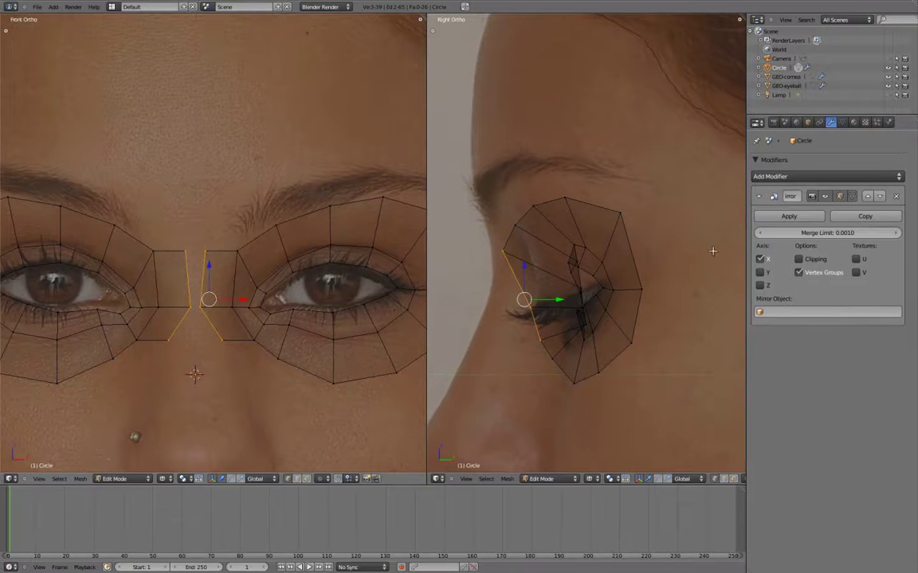
Enable Clipping in the Mirror modifier and scale the centre vertices along X onto the mirror plane
drag(745, 239, 715, 239)
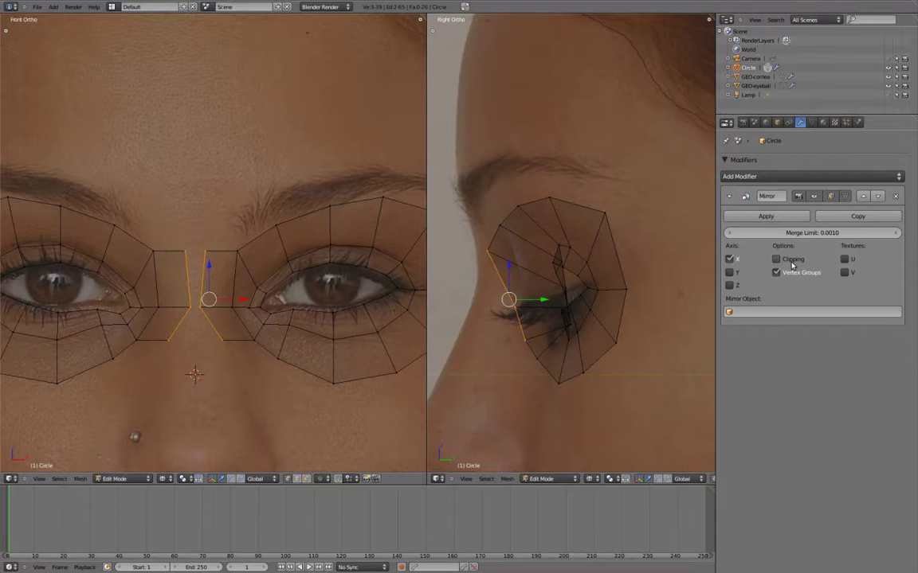
click(777, 260)
key(s)
key(x)
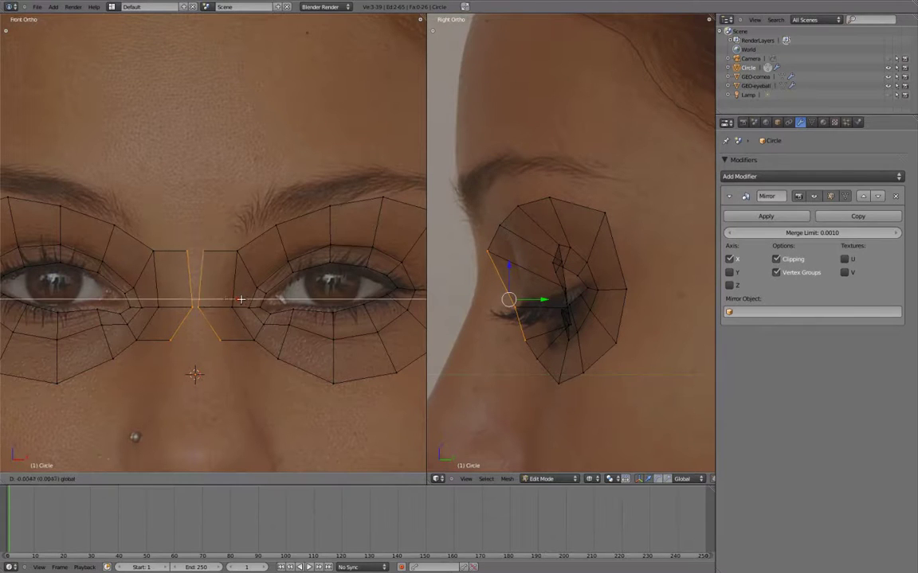
click(196, 298)
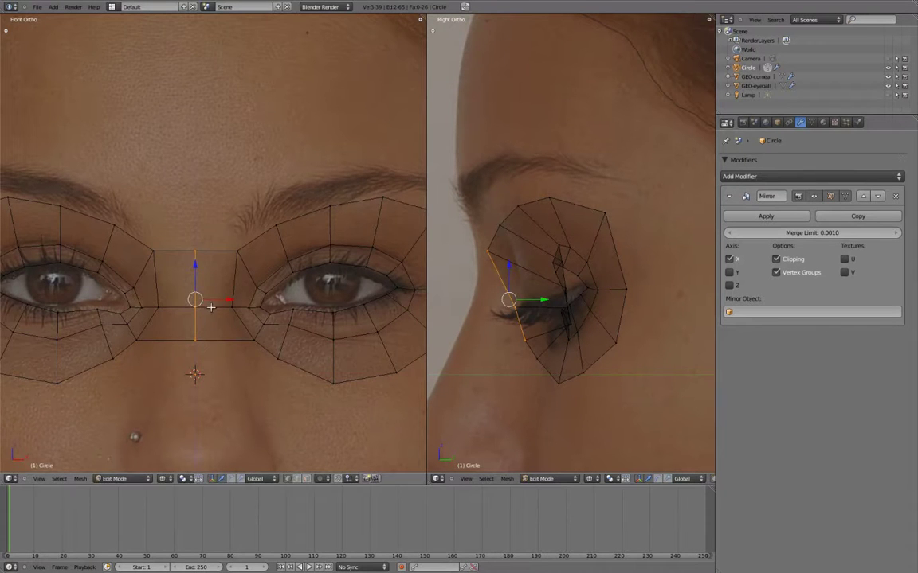
key(g)
key(Escape)
shift+middle_drag(498, 301, 511, 293)
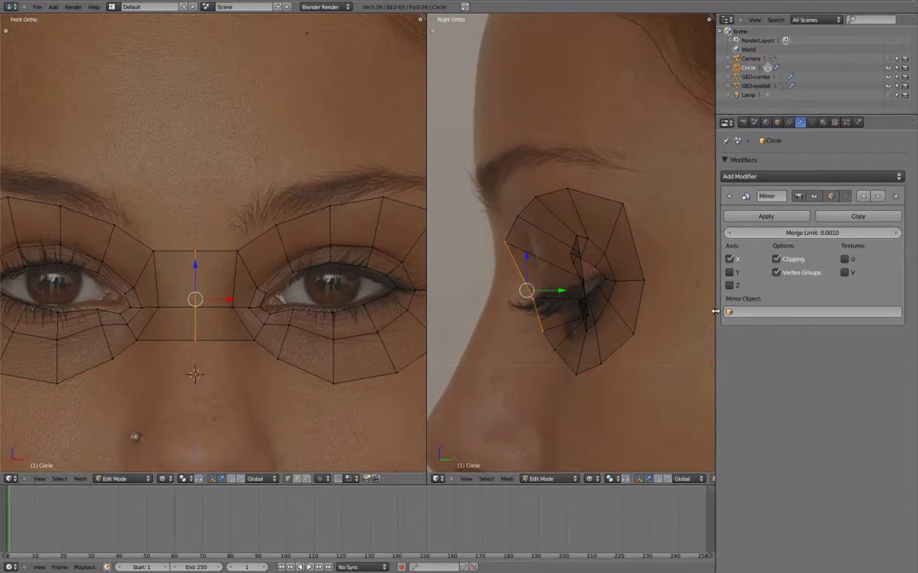
drag(714, 312, 755, 312)
scroll(591, 310, up, 1)
Slide the lower nose-bridge edge and its lower vertex along Y onto the nose profile
scroll(592, 310, up, 1)
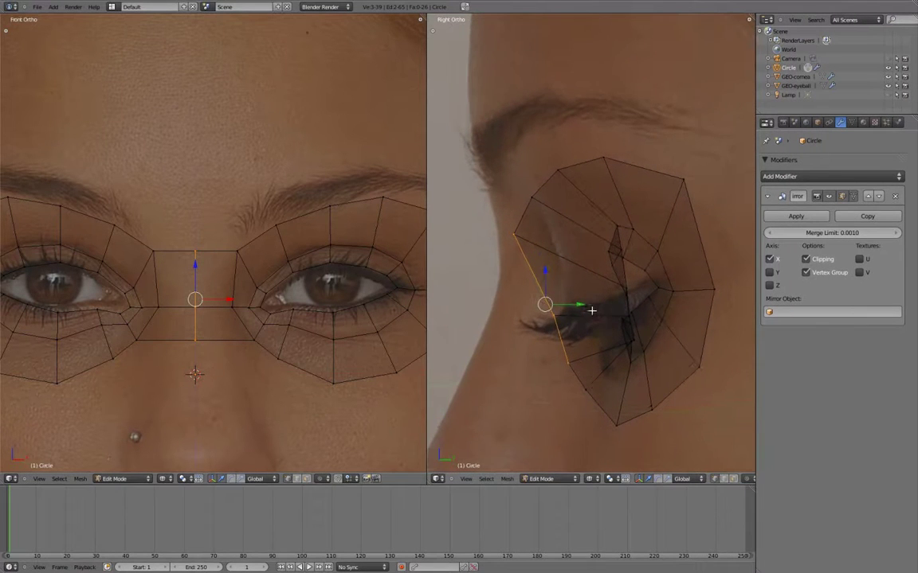
drag(592, 311, 563, 302)
click(495, 232)
shift+right_click(497, 234)
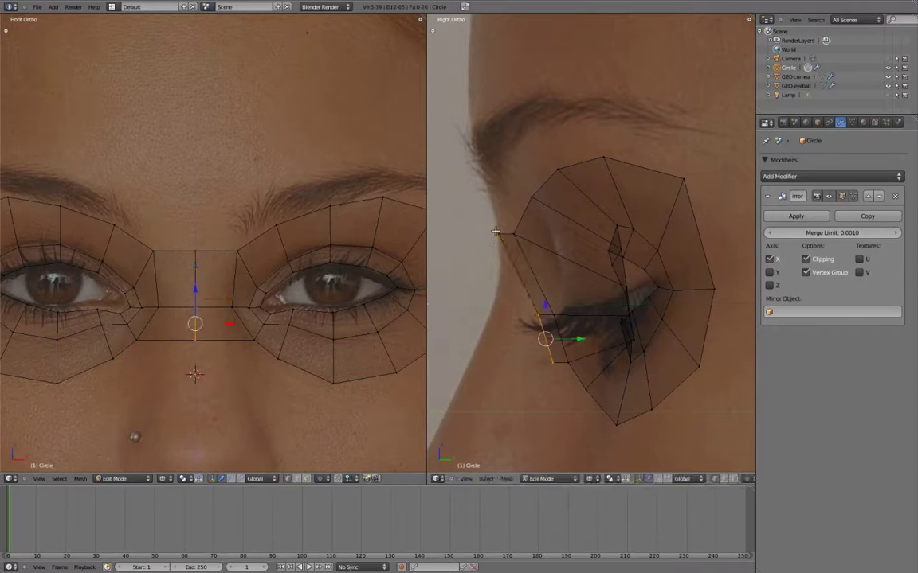
key(g)
key(y)
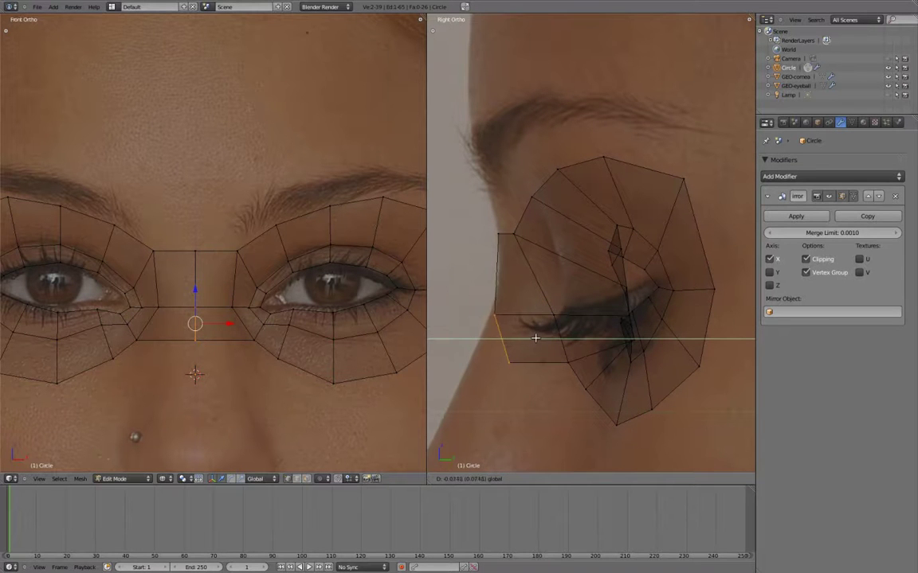
click(536, 337)
shift+right_click(495, 316)
key(g)
key(y)
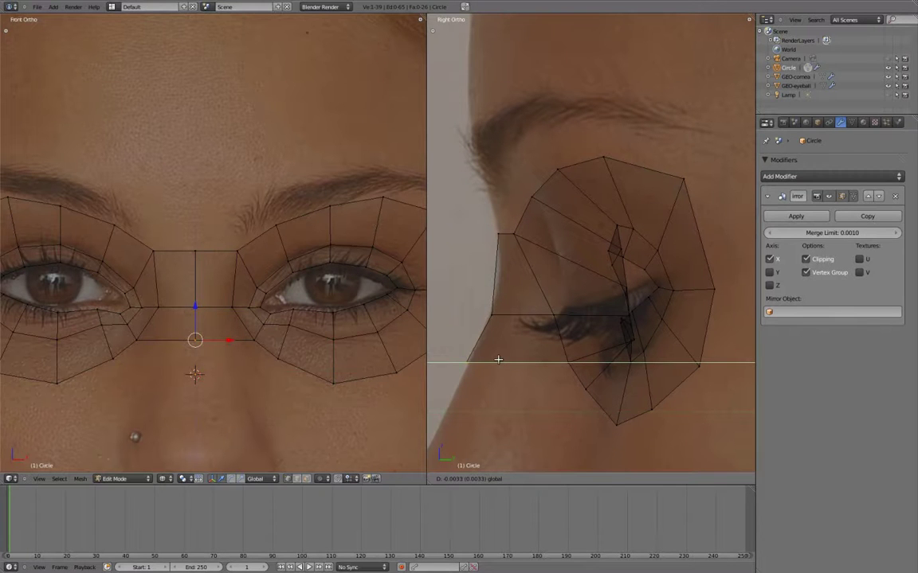
click(497, 361)
Fit the upper and lower-left bridge vertices to the nose outline, then check in solid shading
right_click(494, 305)
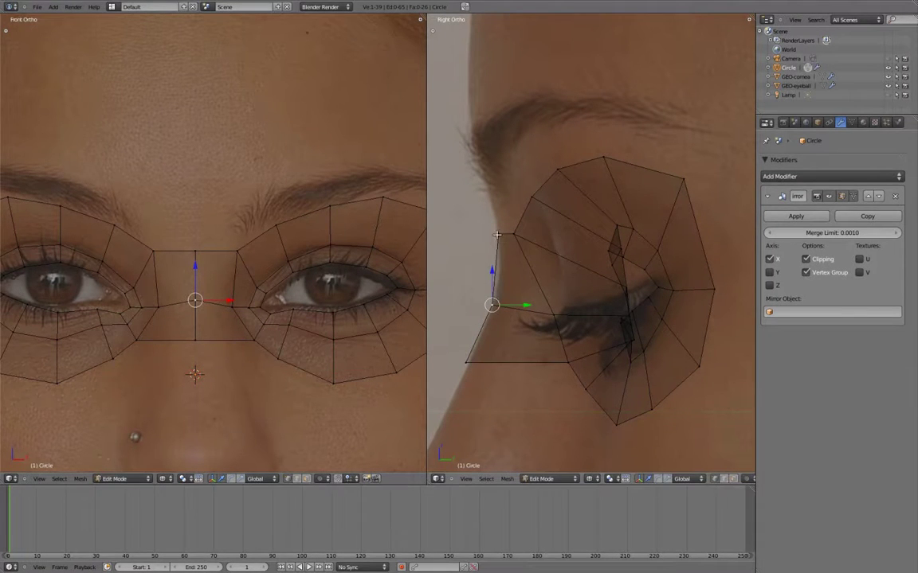
right_click(522, 234)
key(g)
key(y)
click(518, 251)
right_click(465, 361)
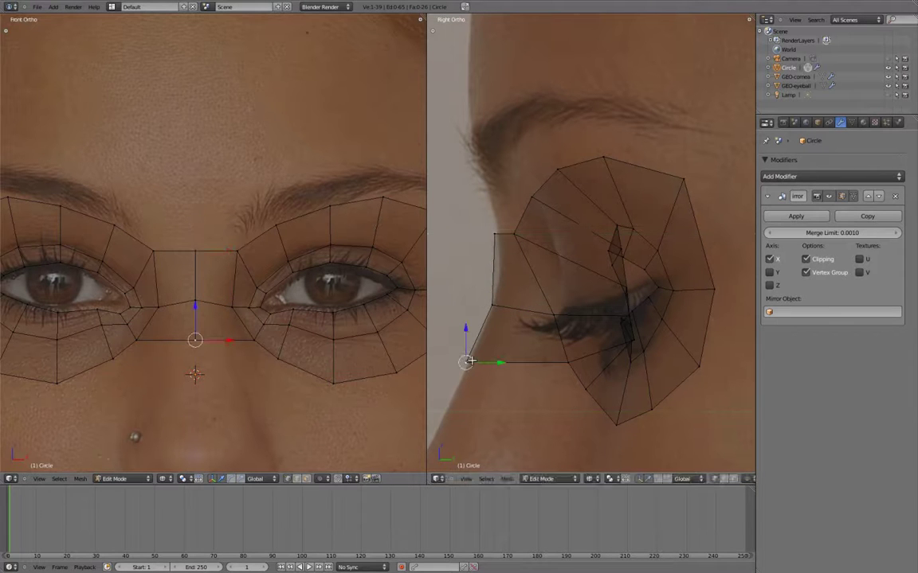
key(g)
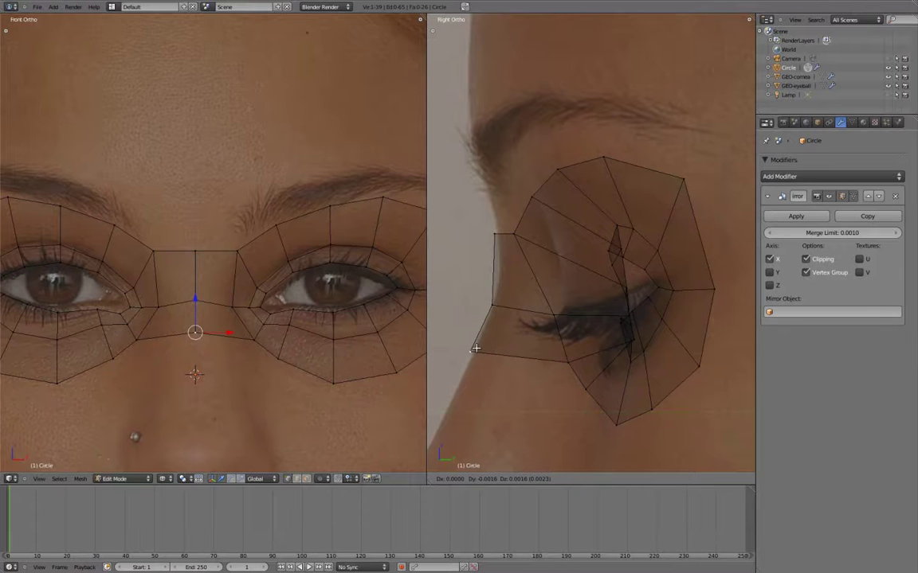
click(420, 369)
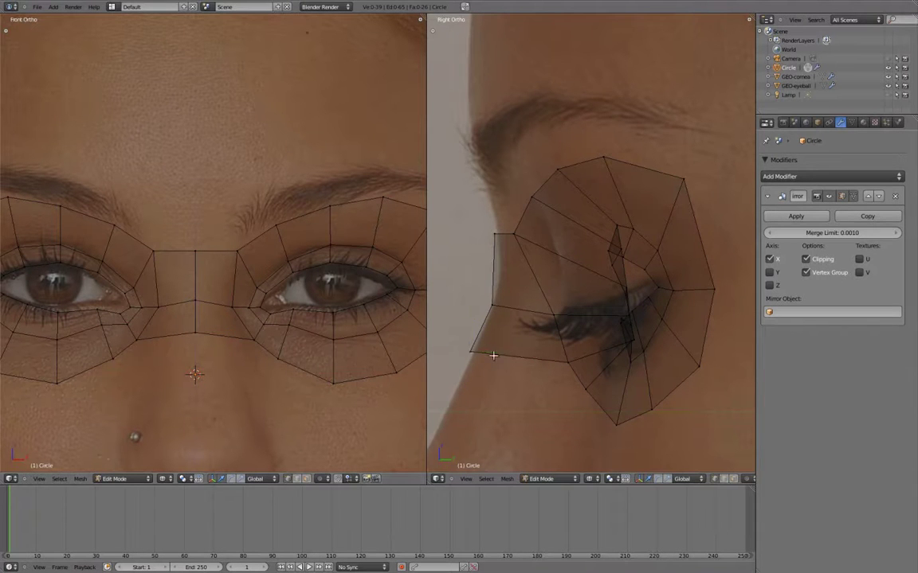
scroll(590, 319, down, 3)
mouse_move(589, 318)
middle_down()
mouse_move(588, 334)
mouse_move(663, 326)
mouse_move(500, 327)
mouse_move(537, 334)
mouse_move(688, 305)
mouse_move(653, 315)
mouse_move(688, 329)
middle_up()
key(z)
key(KP_3)
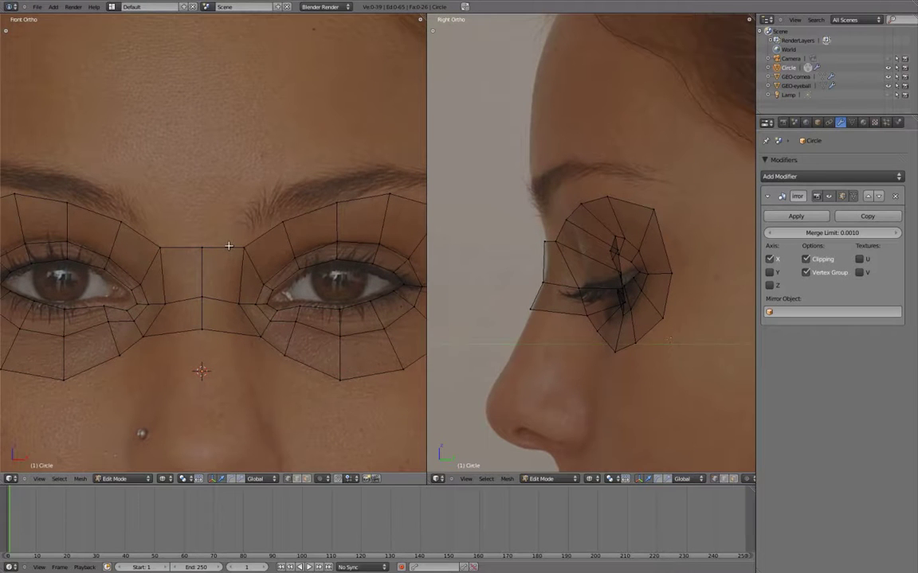
Select the entire eye mask and reposition it to line up with both eyes in the photos
key(a)
scroll(335, 310, down, 1)
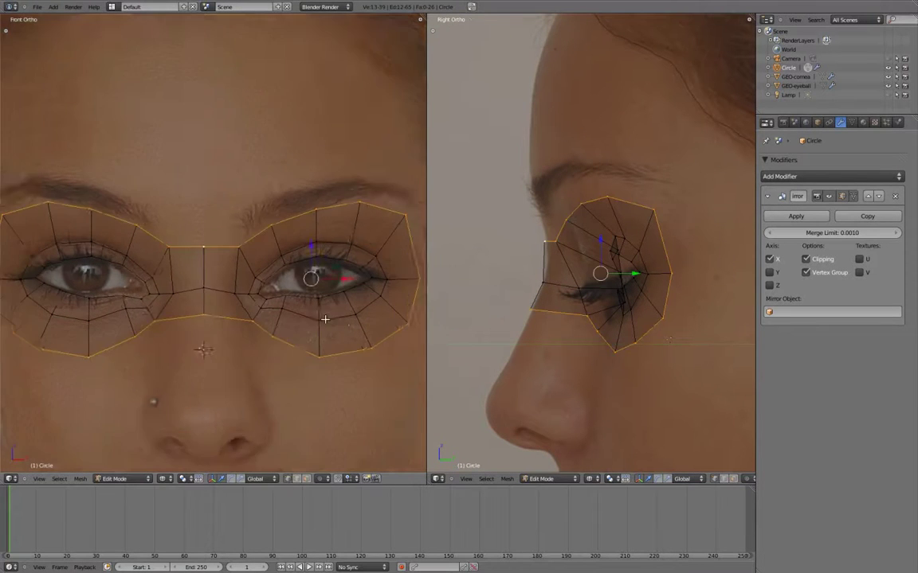
scroll(350, 317, down, 1)
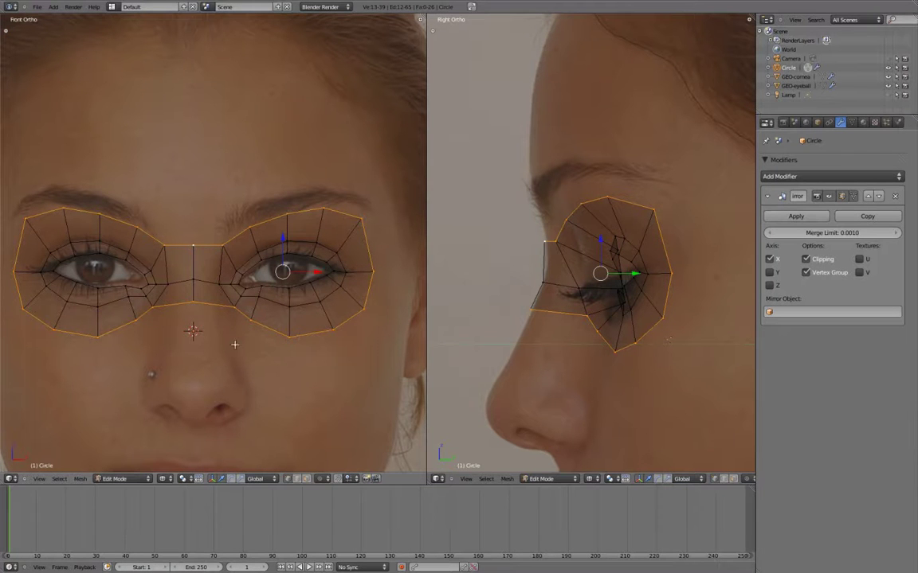
key(g)
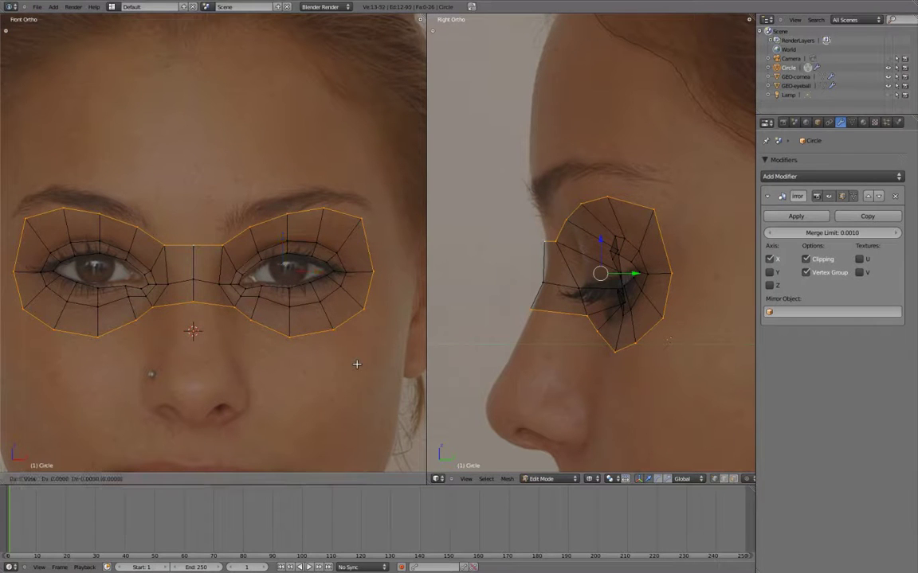
click(383, 354)
Stretch the mesh vertically and lift the top-middle bridge vertex onto the brow line
key(s)
key(z)
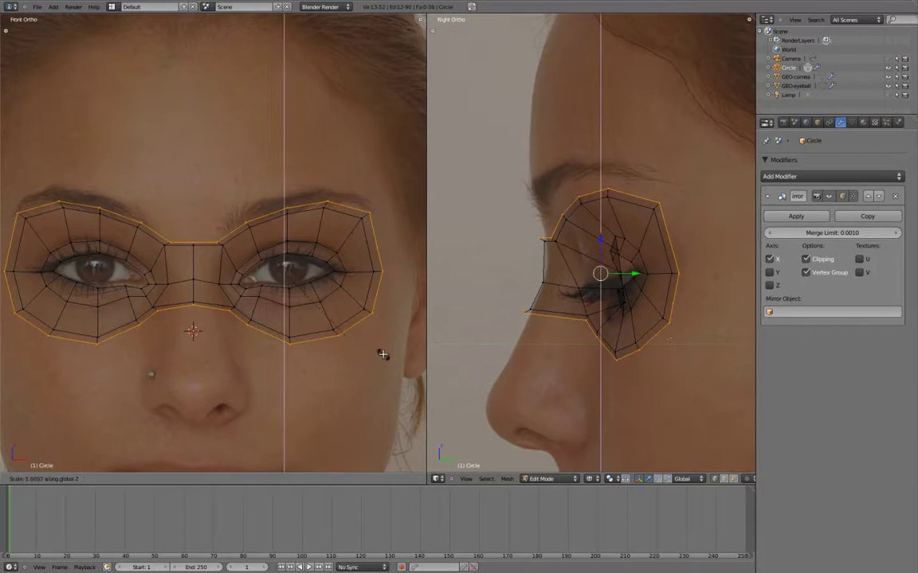
click(396, 380)
right_click(215, 237)
key(g)
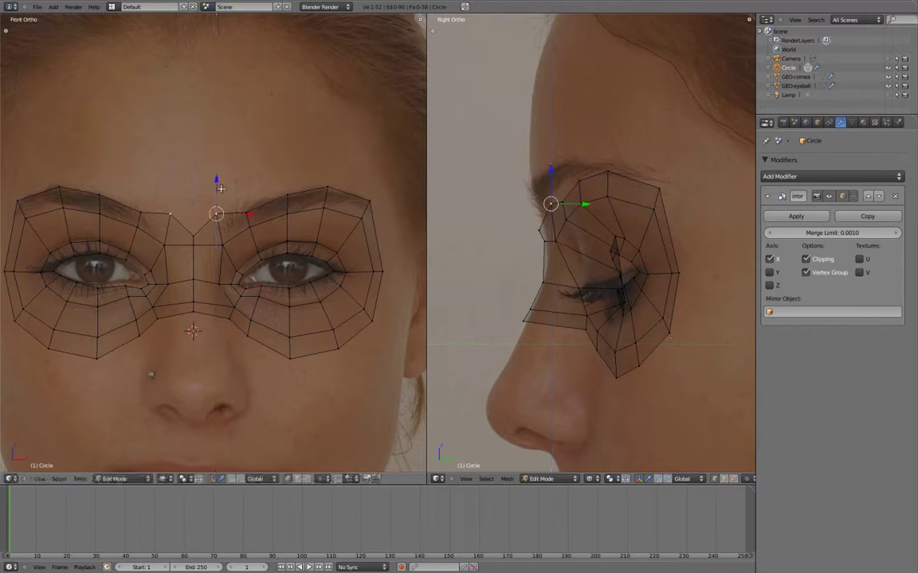
click(220, 191)
key(g)
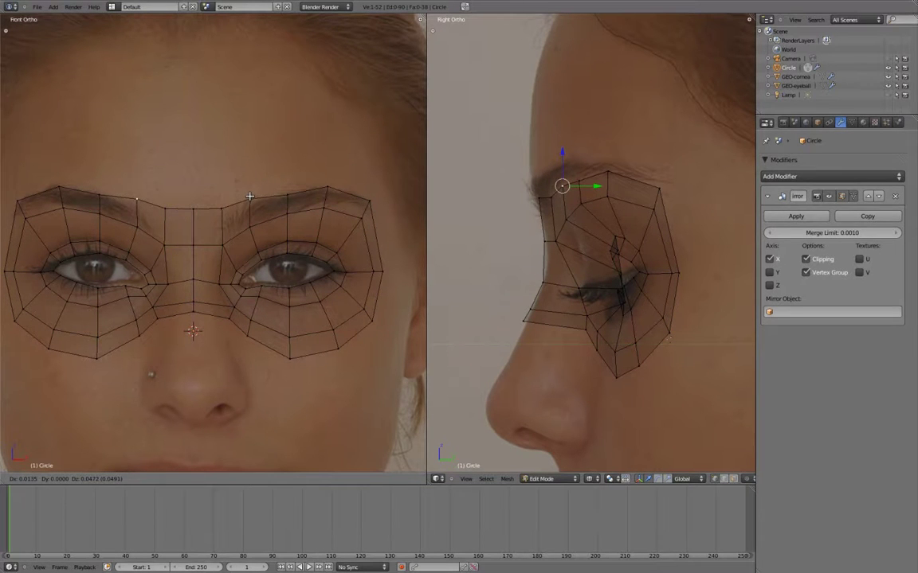
click(249, 195)
Raise the upper-right and outer rim vertices straight up along Z toward the brow
right_click(288, 185)
key(g)
key(z)
click(287, 171)
right_click(327, 185)
key(g)
key(z)
click(326, 150)
Shift the next outer rim vertex into place and widen it sideways along X
right_click(368, 199)
key(g)
key(z)
click(370, 190)
key(g)
key(x)
click(392, 196)
Widen the outer eye-corner vertex slightly along X
right_click(329, 209)
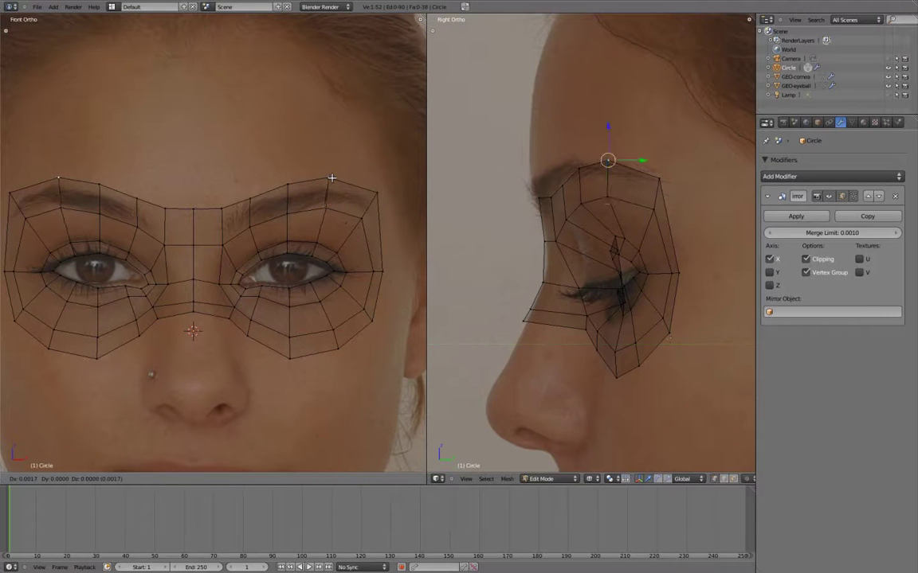
key(g)
key(x)
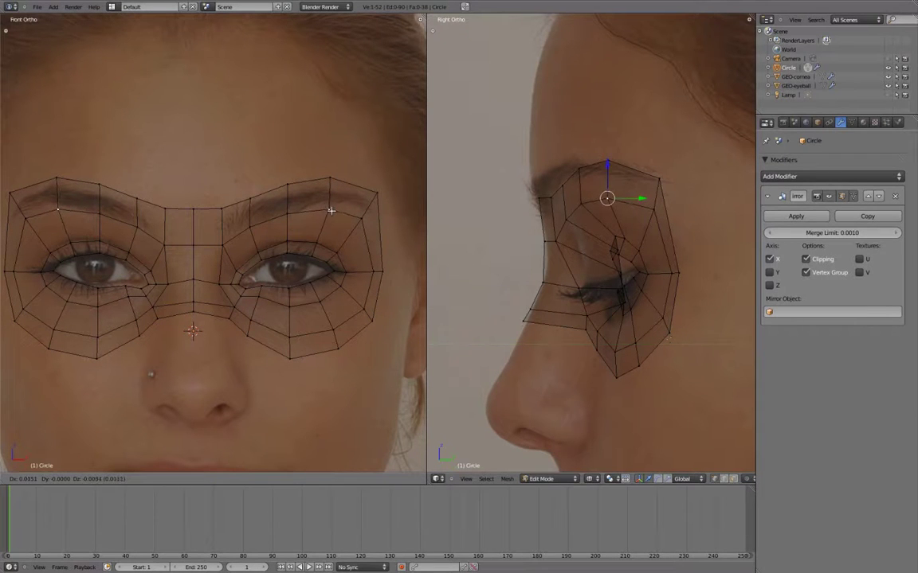
right_click(287, 215)
right_click(382, 271)
shift+middle_drag(386, 275, 352, 271)
key(g)
key(x)
click(370, 296)
Move the two lower outer rim vertices inward to follow the cheek
right_click(341, 318)
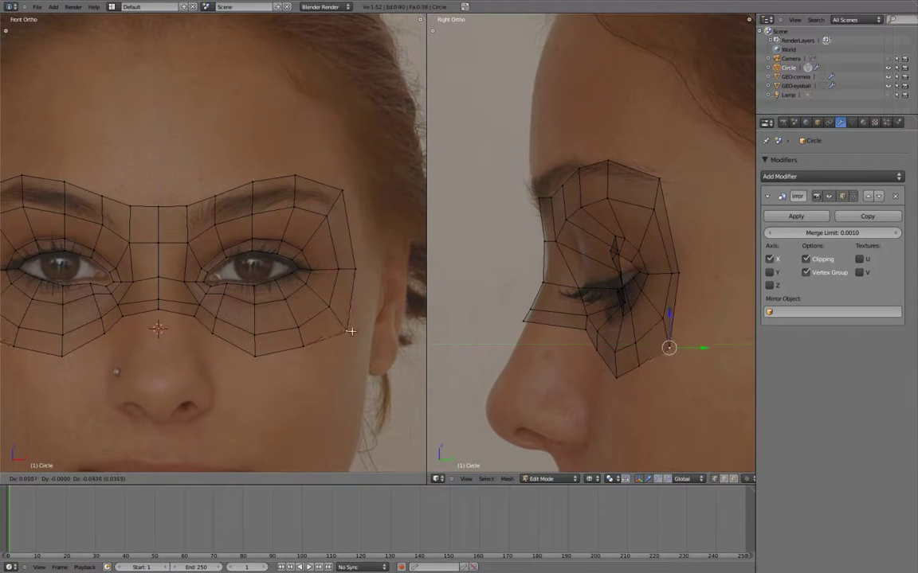
right_click(303, 347)
key(g)
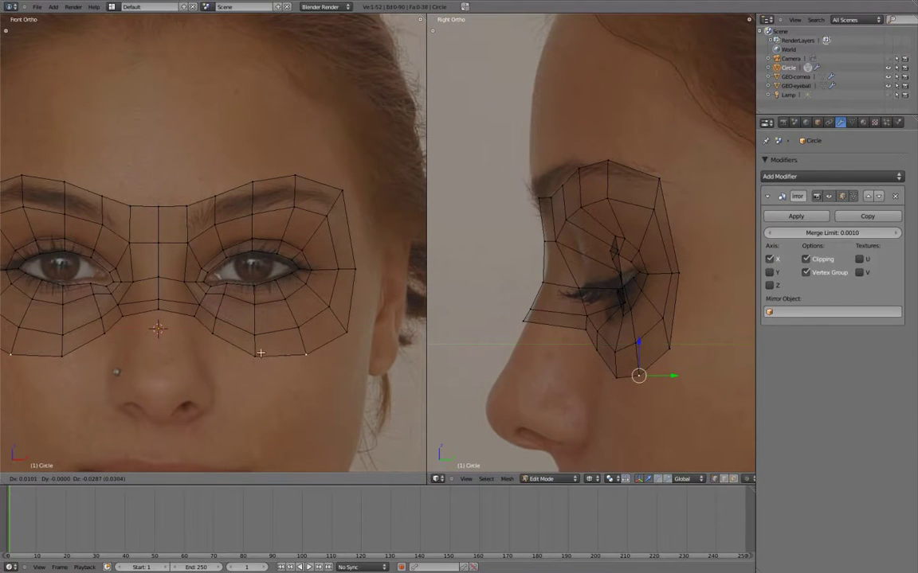
click(249, 339)
scroll(248, 335, up, 1)
right_click(246, 303)
Shift the lower bridge vertex sideways and raise a brow vertex along Z
key(g)
key(x)
scroll(251, 311, up, 1)
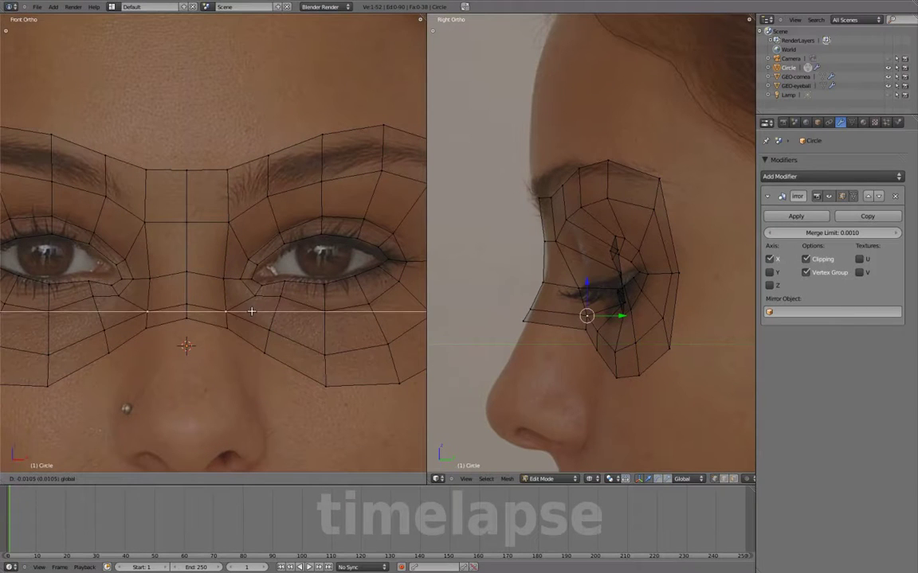
click(251, 328)
right_click(236, 254)
key(g)
key(z)
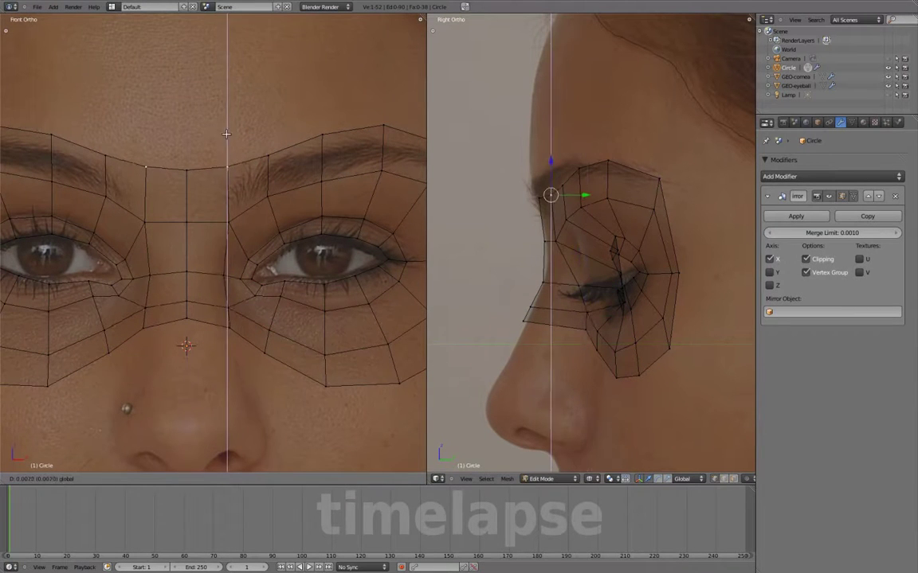
click(222, 139)
Orbit to check the brow vertices, snap back to front, and maximize the side view
right_click(267, 148)
scroll(323, 137, down, 2)
right_click(327, 205)
mouse_move(239, 263)
middle_down()
mouse_move(282, 264)
mouse_move(287, 239)
middle_up()
scroll(282, 264, down, 3)
key(KP_1)
key(ctrl+Up)
scroll(369, 204, down, 2)
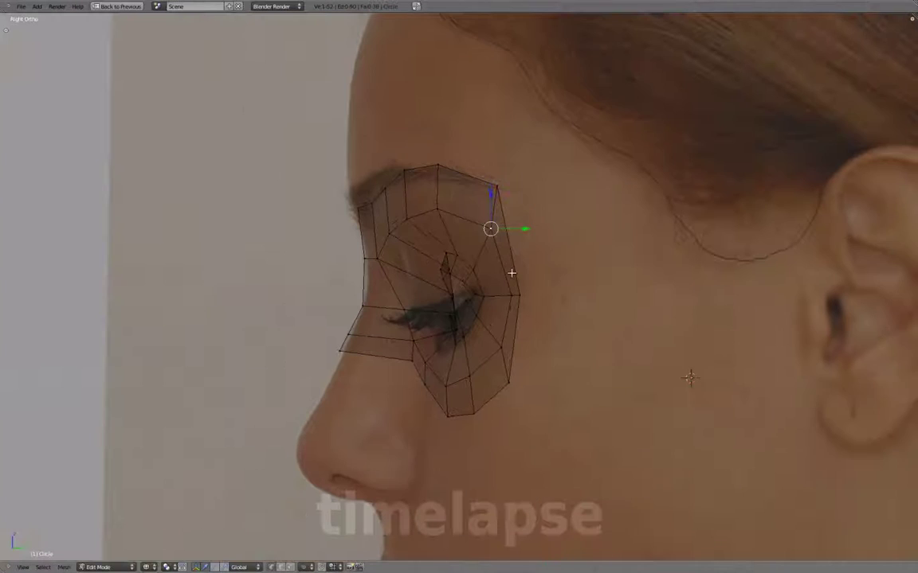
Reposition the upper and top brow vertices onto the brow in the side profile
right_click(404, 170)
key(g)
click(391, 169)
right_click(436, 164)
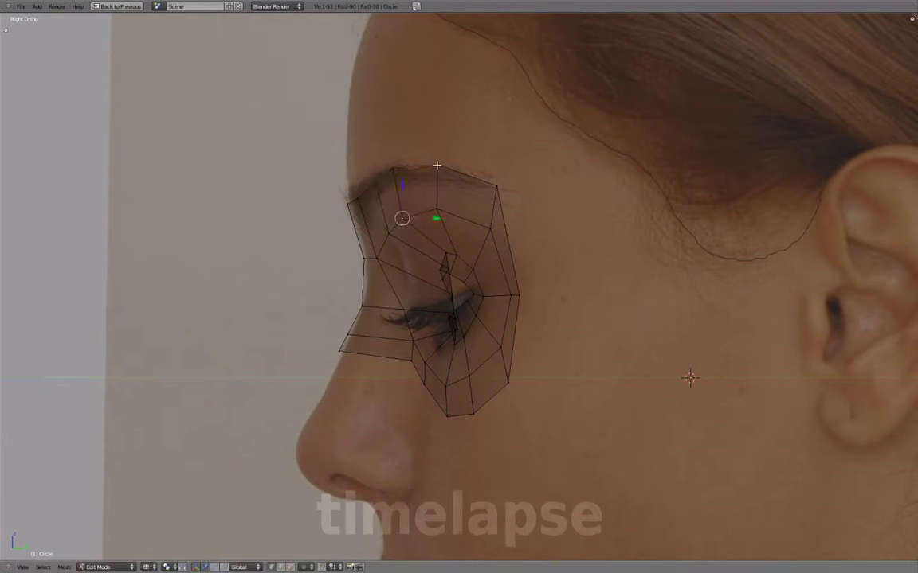
key(g)
click(430, 209)
Pull the eye-ring vertices outward toward the temple, then orbit to view the mask from above
right_drag(496, 187, 518, 187)
right_drag(520, 295, 559, 295)
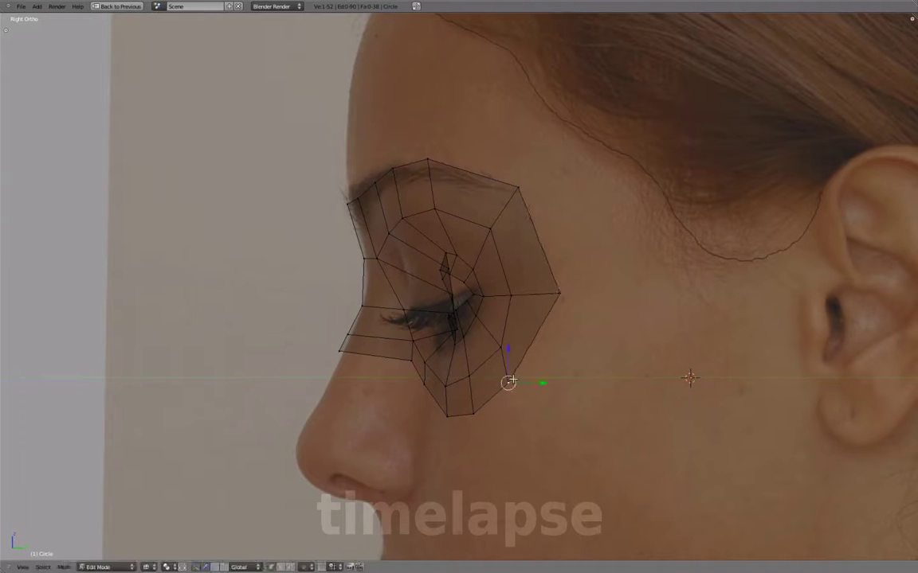
right_drag(508, 382, 559, 396)
right_drag(448, 416, 388, 367)
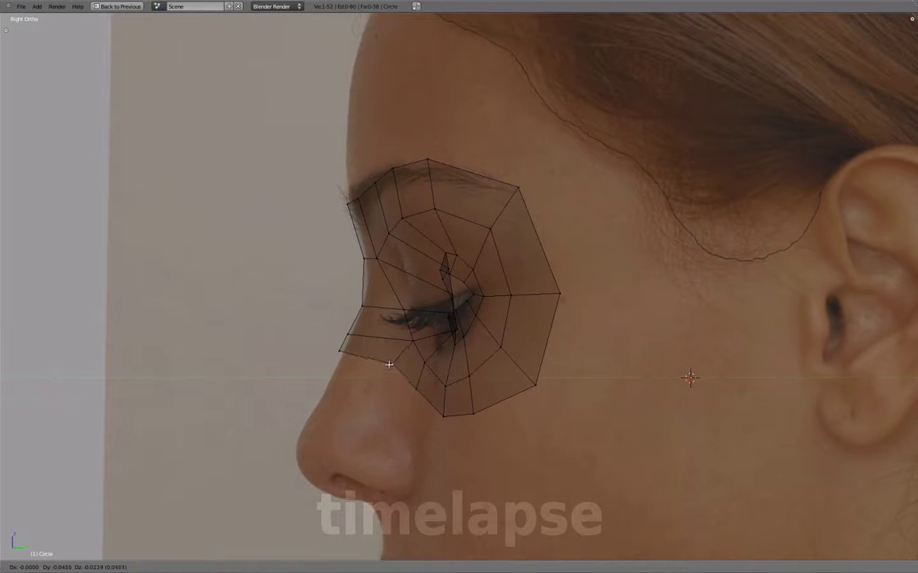
click(553, 418)
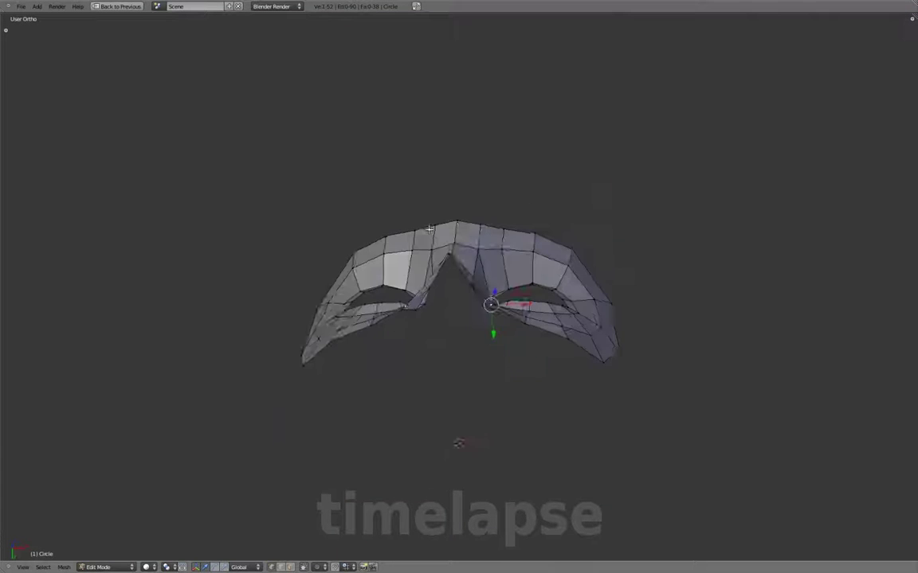
key(g)
key(z)
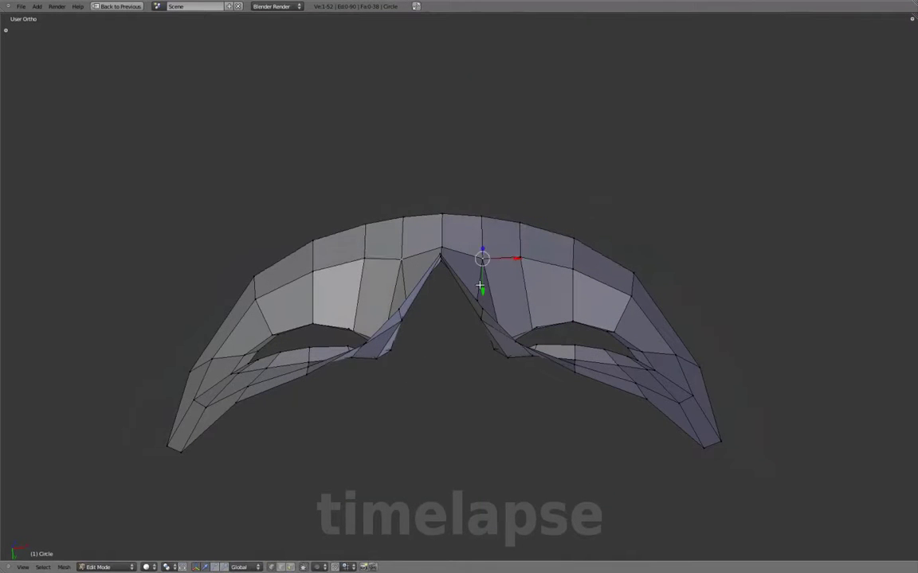
mouse_move(586, 260)
middle_down()
mouse_move(510, 293)
mouse_move(384, 228)
middle_up()
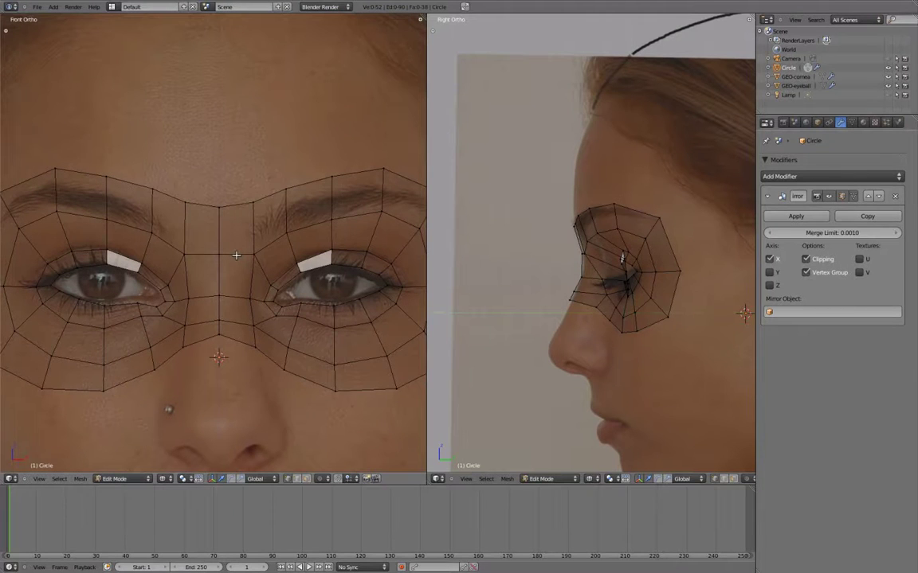
Cut a new edge loop through the nose bridge and orbit to inspect it from below
key(ctrl+r)
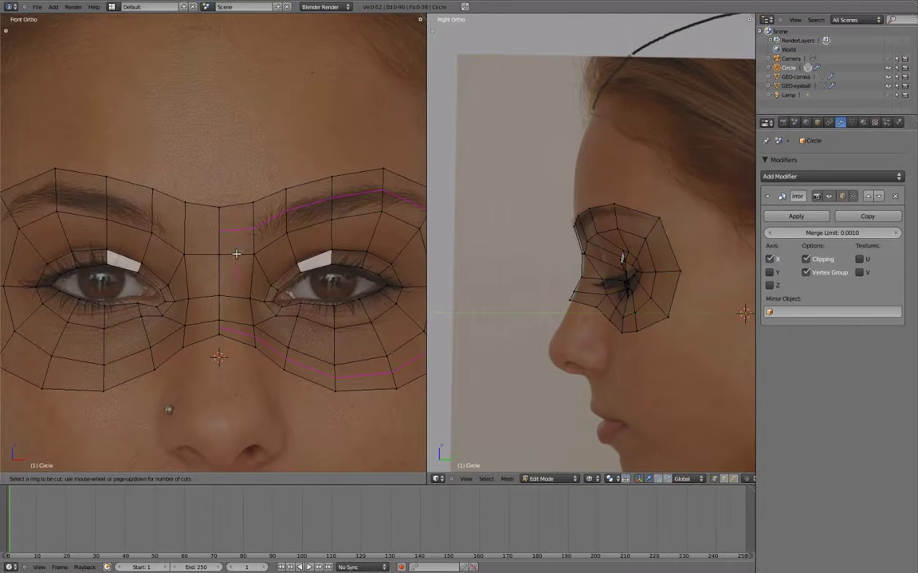
click(238, 250)
click(260, 278)
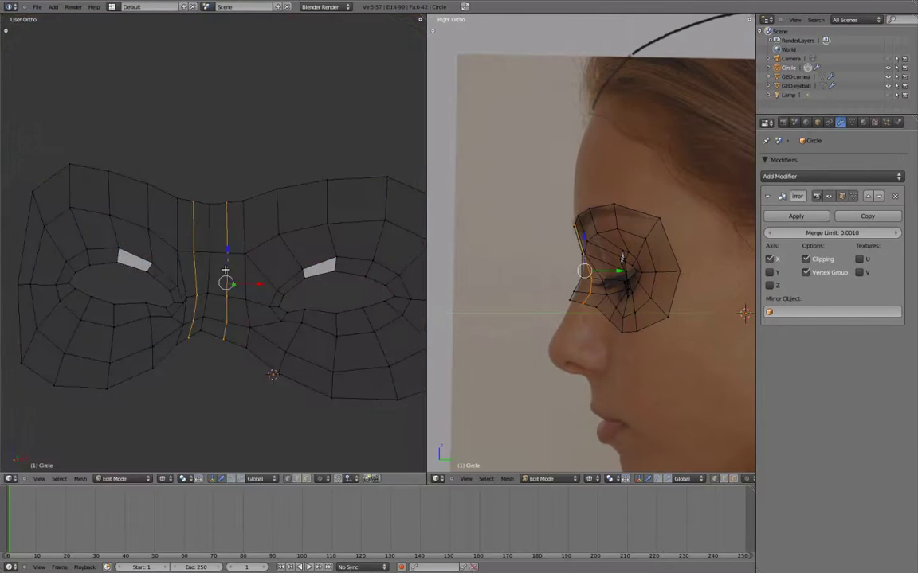
middle_drag(259, 278, 286, 275)
scroll(599, 276, up, 3)
scroll(599, 275, up, 2)
mouse_move(375, 240)
middle_down()
mouse_move(222, 180)
mouse_move(153, 211)
mouse_move(192, 238)
mouse_move(191, 253)
middle_up()
Move a top-edge vertex along Y, then return the left view to front wireframe
right_click(231, 214)
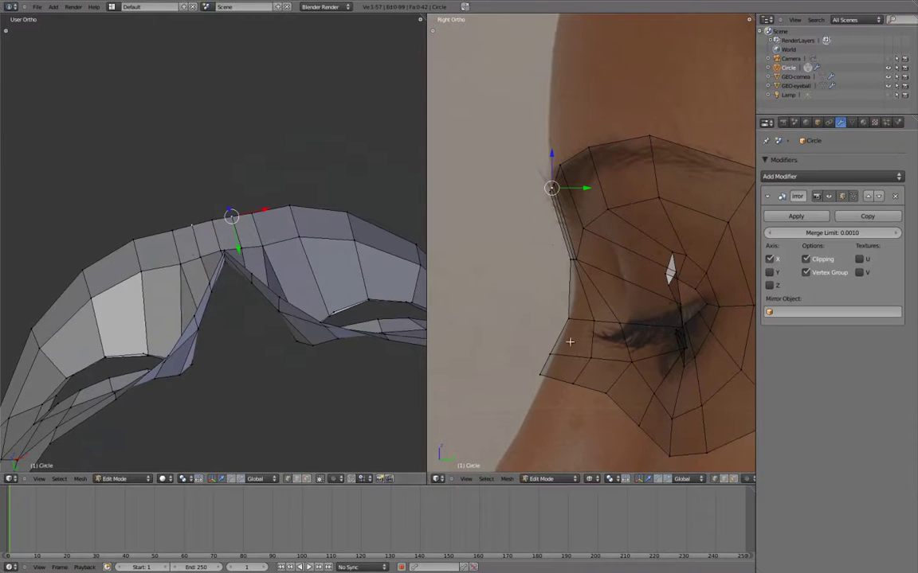
shift+middle_drag(566, 199, 562, 206)
key(g)
key(y)
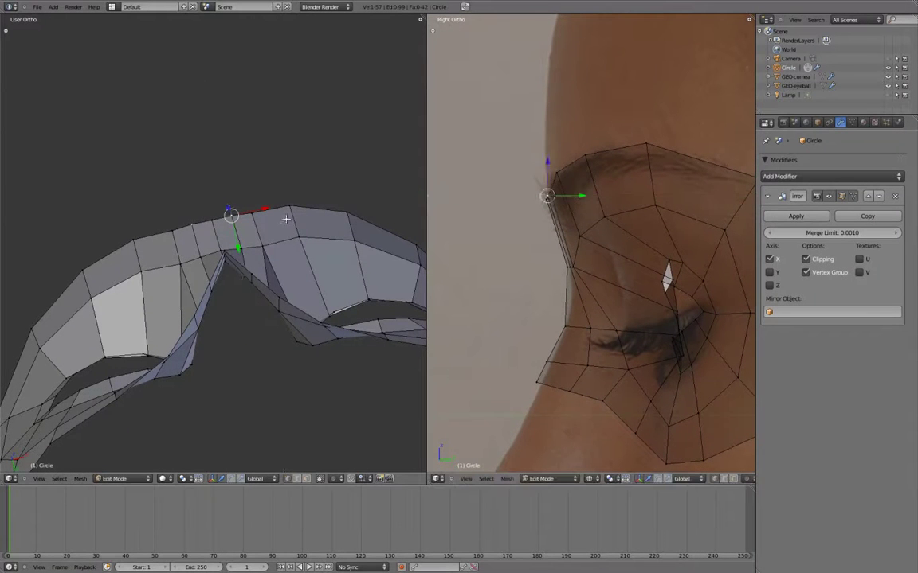
click(611, 327)
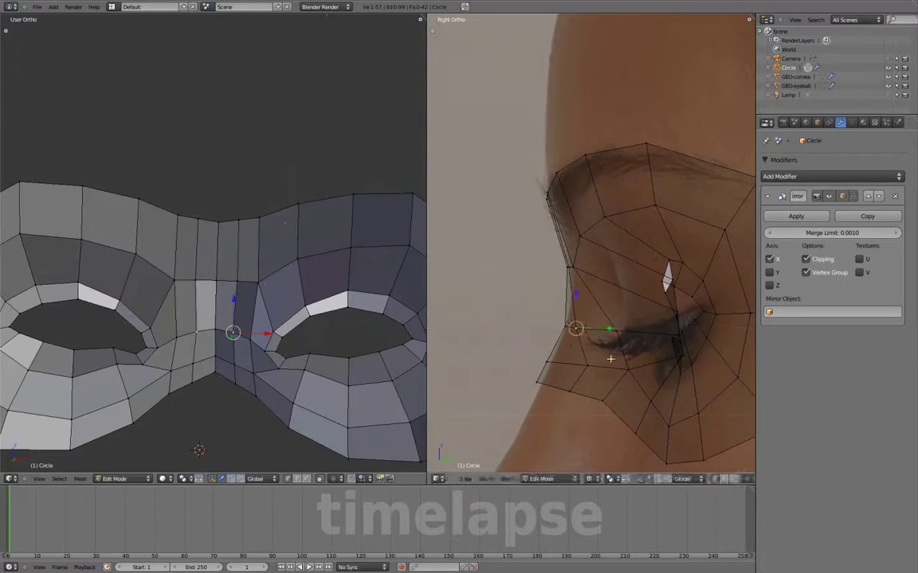
key(z)
key(KP_1)
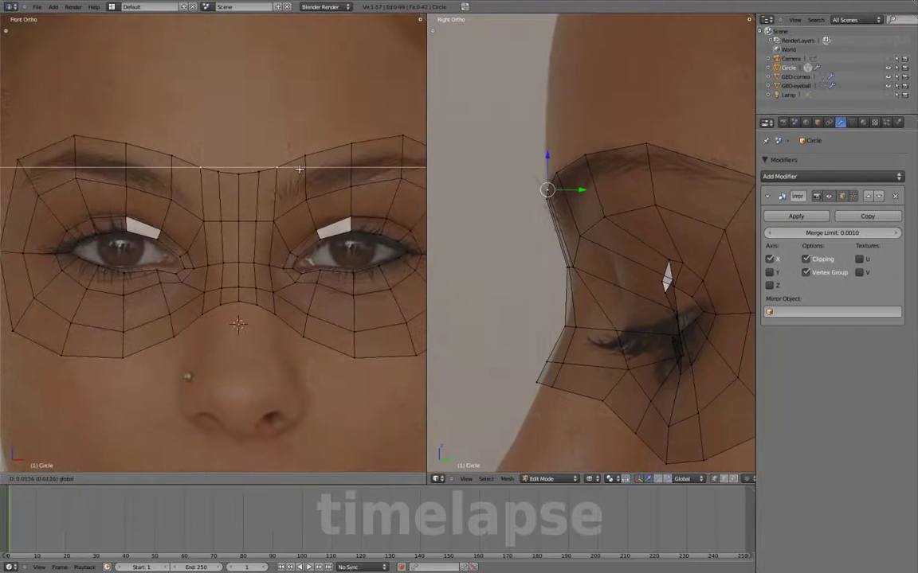
Check the mask's curvature in maximized solid view, then restore front wireframe over the reference
key(z)
key(ctrl+Up)
mouse_move(374, 310)
middle_down()
mouse_move(409, 310)
mouse_move(429, 253)
mouse_move(414, 239)
middle_up()
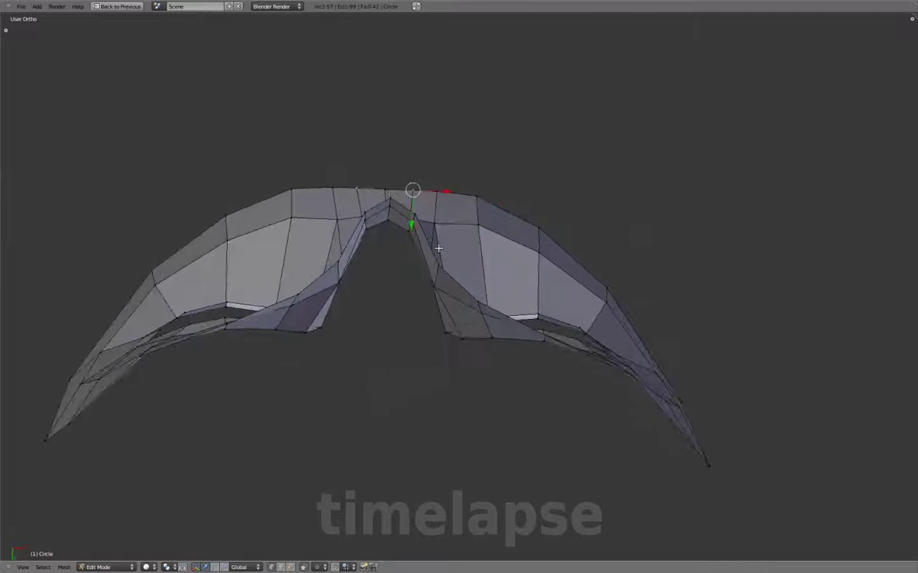
key(KP_1)
key(z)
key(ctrl+Up)
key(ctrl+Up)
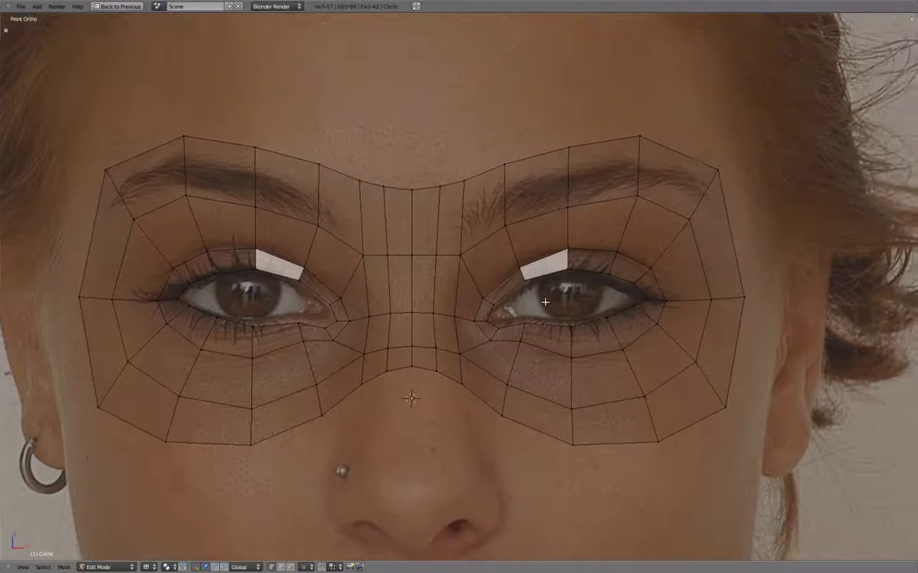
Check the vertical and horizontal edge loops through the eyes, then zoom in on the right eye
alt+click(571, 233)
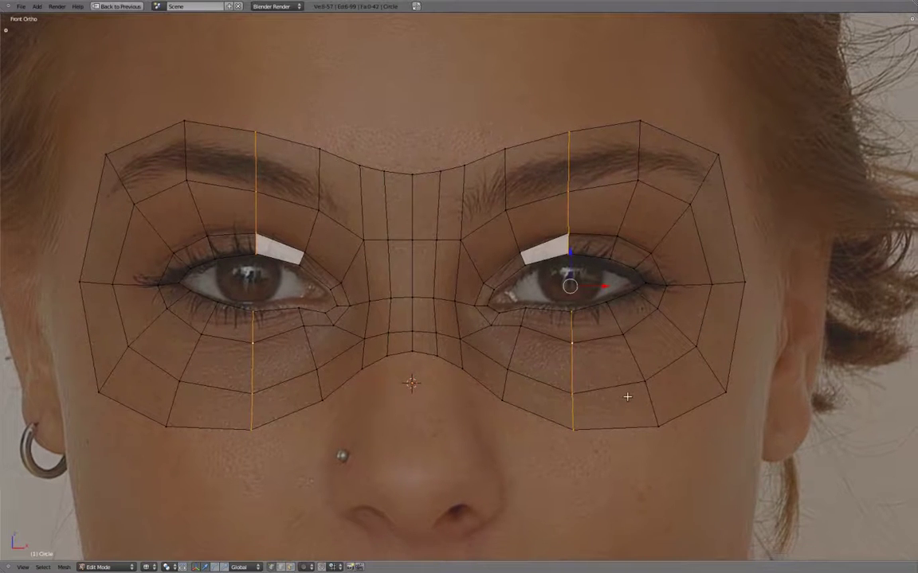
shift+middle_drag(580, 375, 568, 400)
scroll(568, 401, up, 2)
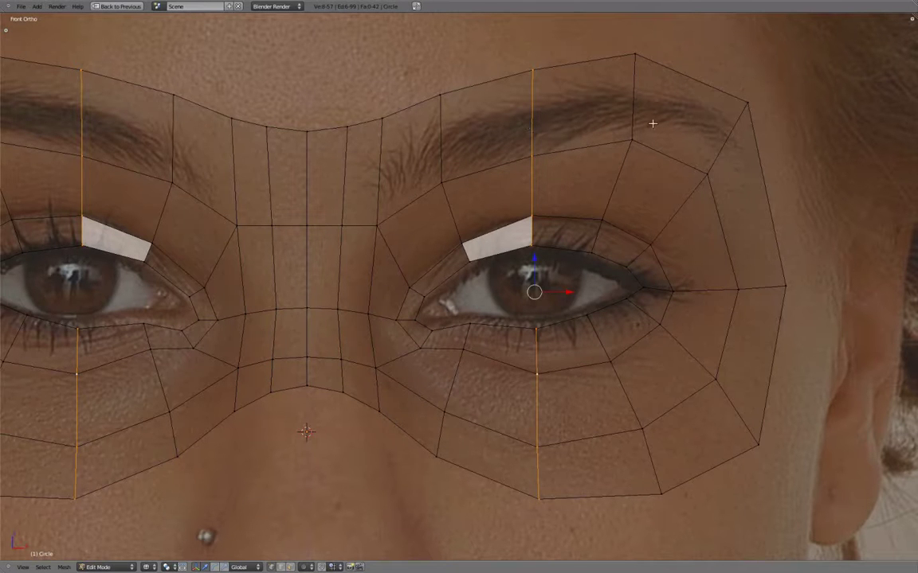
shift+middle_drag(691, 147, 697, 150)
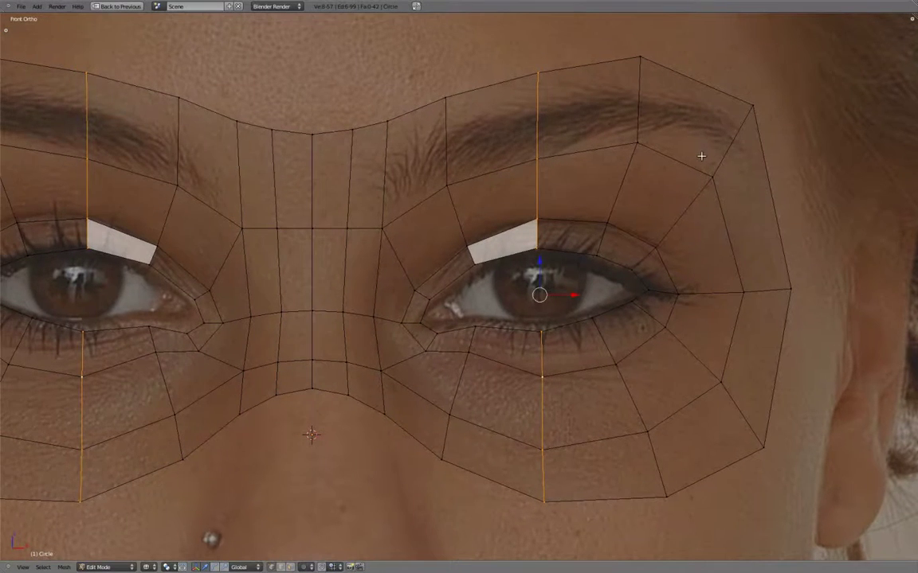
scroll(666, 288, down, 1)
key(a)
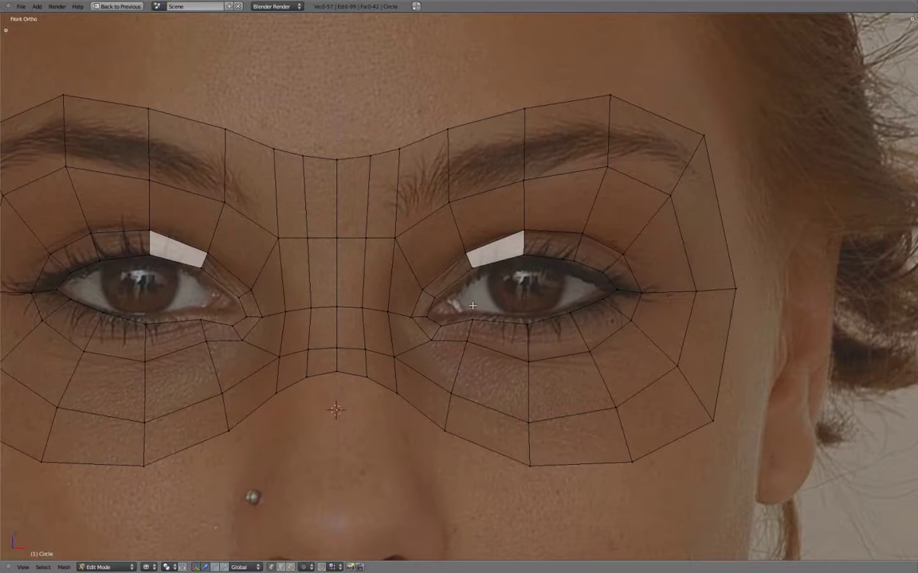
alt+right_click(398, 314)
scroll(481, 328, up, 1)
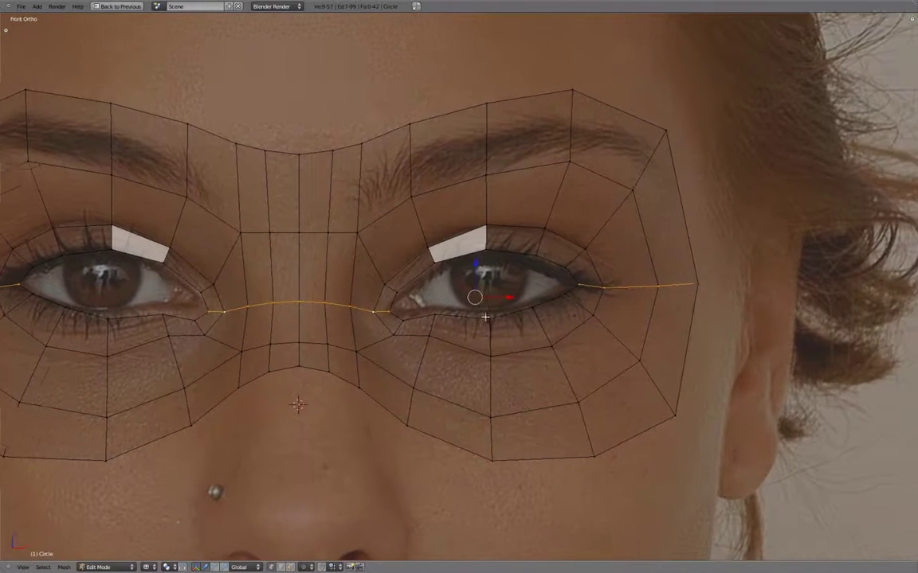
scroll(482, 327, up, 1)
scroll(481, 327, up, 1)
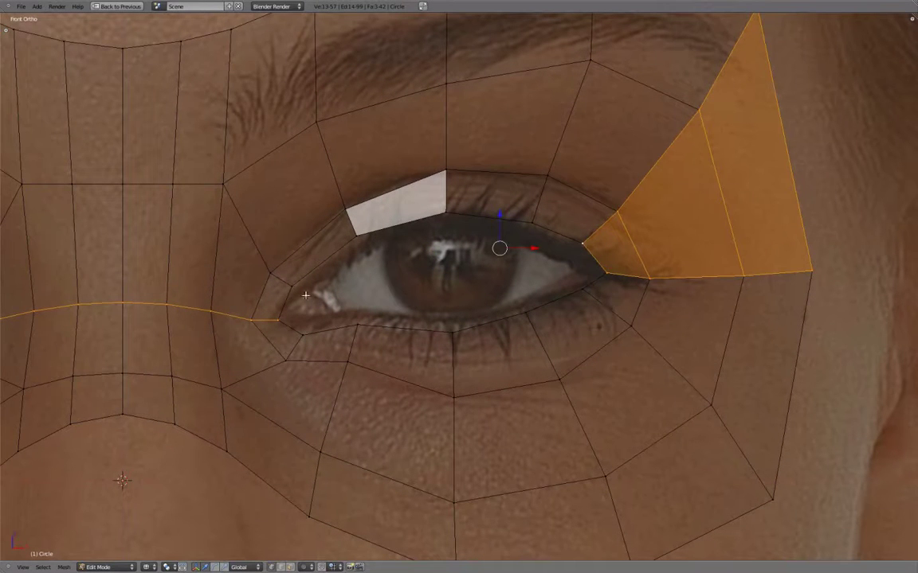
Select faces beside the eye's outer and inner corners, then clear the selection
alt+shift+right_click(282, 348)
alt+shift+right_click(285, 313)
scroll(284, 313, down, 1)
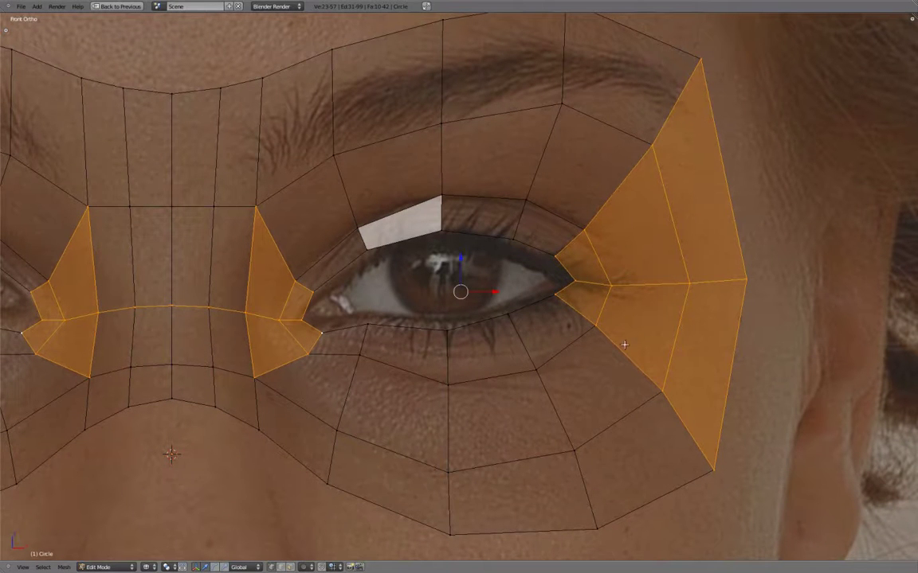
key(a)
scroll(713, 348, up, 1)
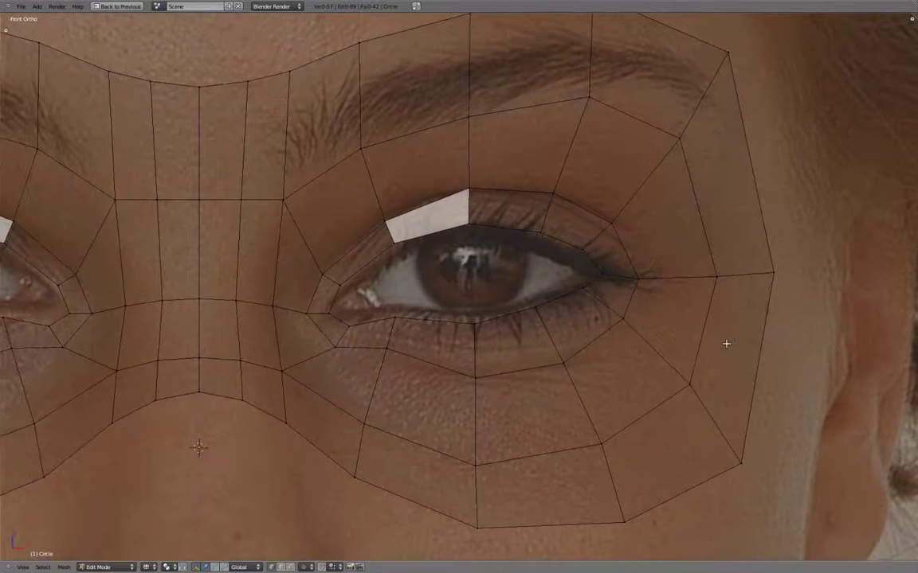
Trace the radial face columns around the eye, ending with only the upper eyelid rim edges selected
alt+right_click(539, 227)
scroll(539, 228, up, 1)
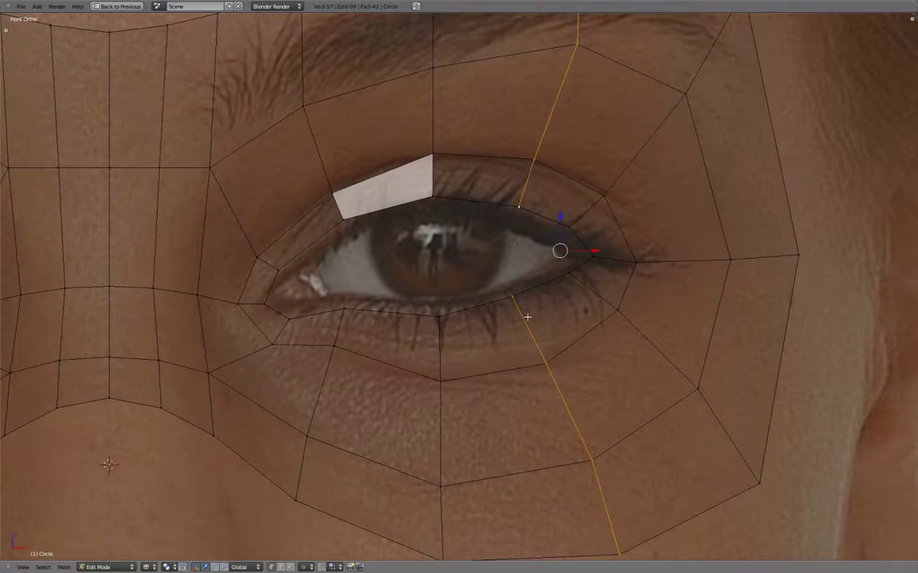
alt+shift+right_click(431, 176)
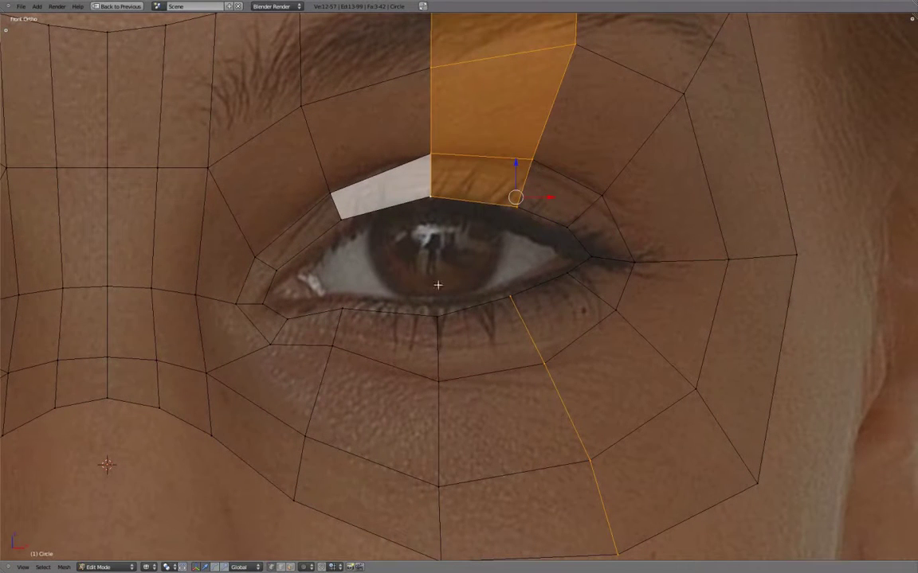
alt+shift+right_click(320, 169)
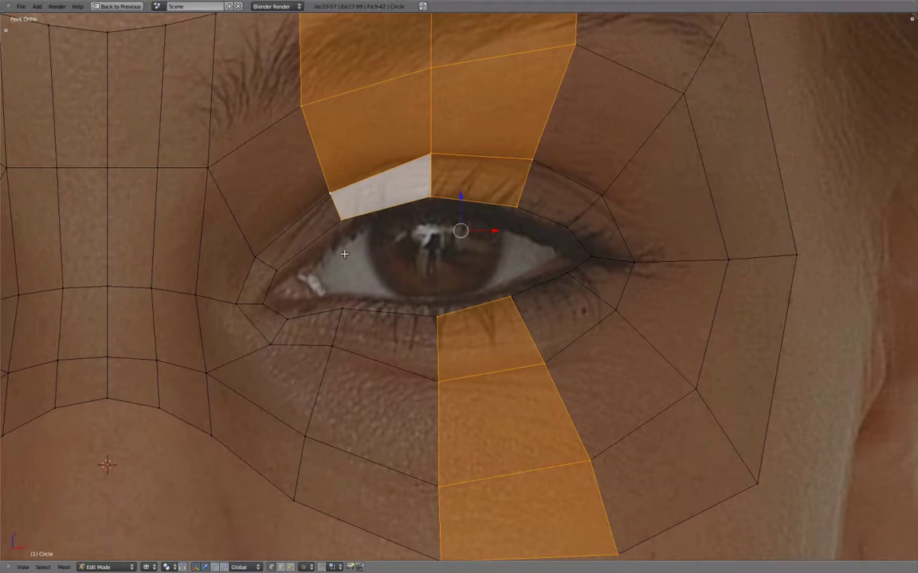
alt+shift+right_click(391, 218)
ctrl+scroll(397, 205, up, 1)
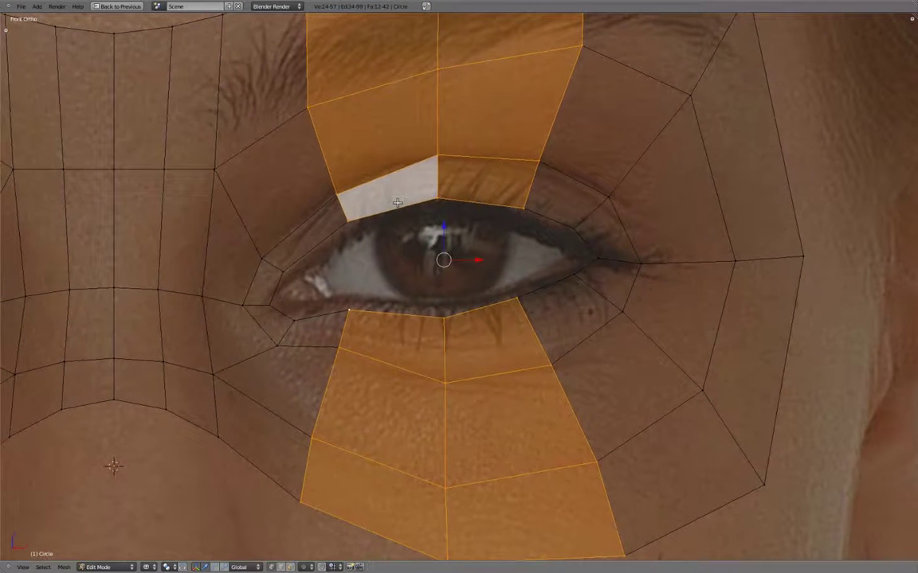
alt+shift+right_click(441, 193)
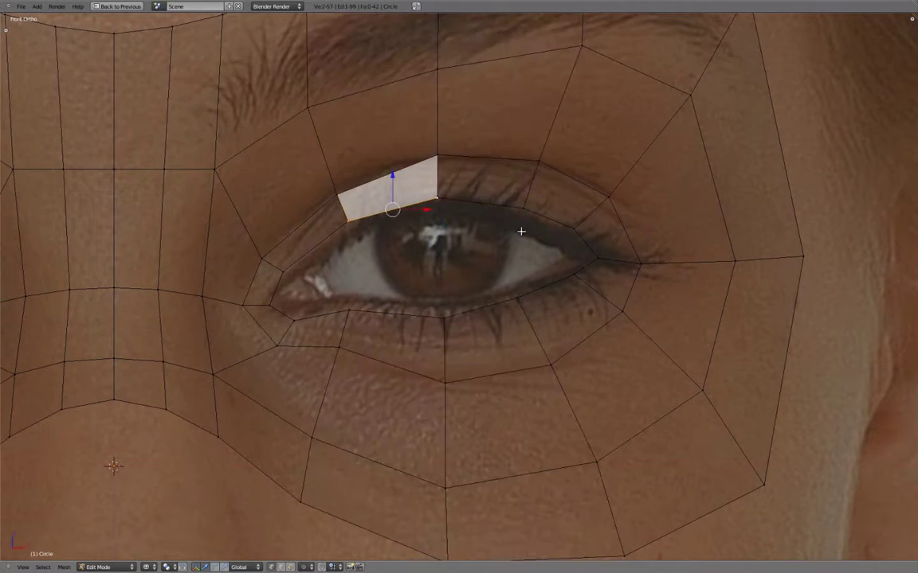
mouse_move(520, 231)
middle_down()
mouse_move(667, 270)
mouse_move(671, 303)
middle_up()
Switch to solid shading and flatten the eyelid rim vertically into a narrow slit
key(z)
key(s)
key(z)
click(469, 276)
mouse_move(470, 276)
middle_down()
mouse_move(498, 226)
mouse_move(537, 241)
mouse_move(596, 246)
middle_up()
Adjust the eye-corner vertices' height along Z to match the eye
key(g)
key(z)
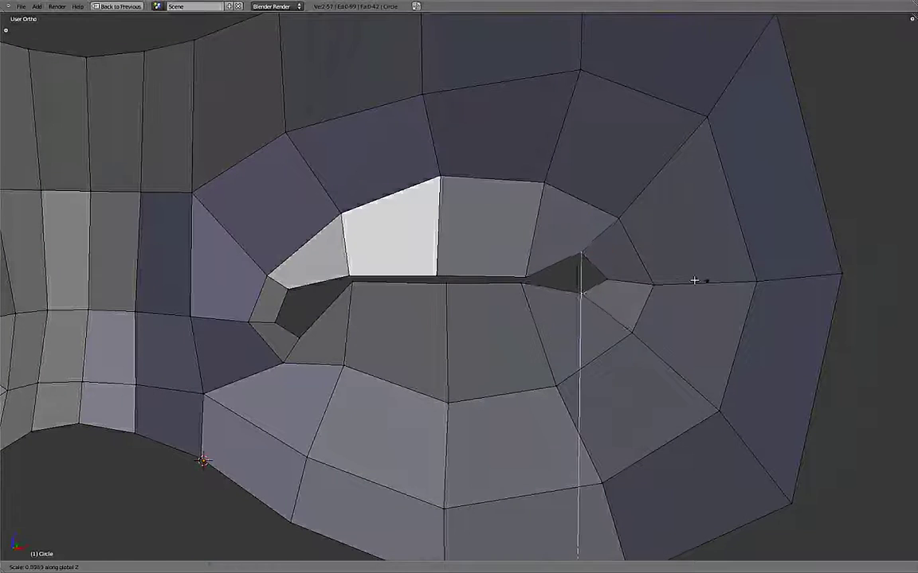
click(584, 268)
key(g)
key(z)
click(536, 274)
Move the inner eye-corner vertex and the neighbouring eyelid vertex vertically to fit the eye
right_click(301, 329)
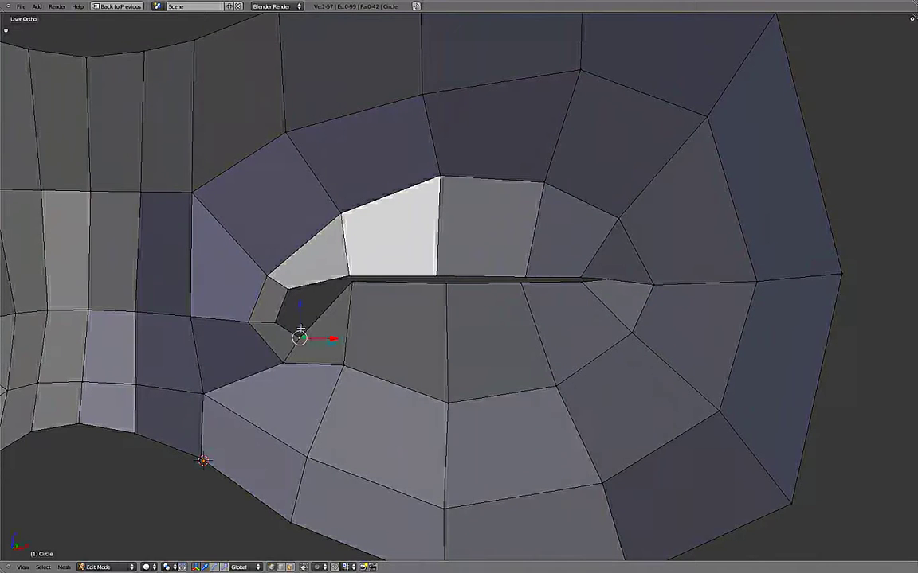
key(g)
key(z)
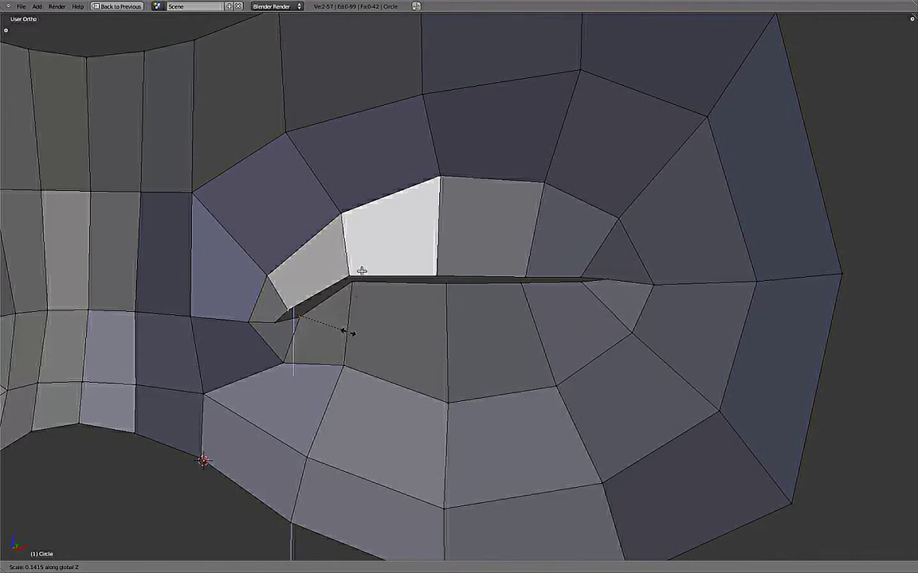
click(352, 280)
right_click(297, 293)
key(g)
key(z)
click(449, 289)
Lower the paired eyelid vertices and reposition an upper-lid vertex along Z
right_click(442, 280)
shift+right_click(519, 280)
key(g)
key(z)
click(359, 335)
right_click(349, 307)
key(g)
key(z)
click(350, 319)
Adjust the outer eye-corner vertex and one more eyelid vertex vertically, then review the eye area
right_click(582, 281)
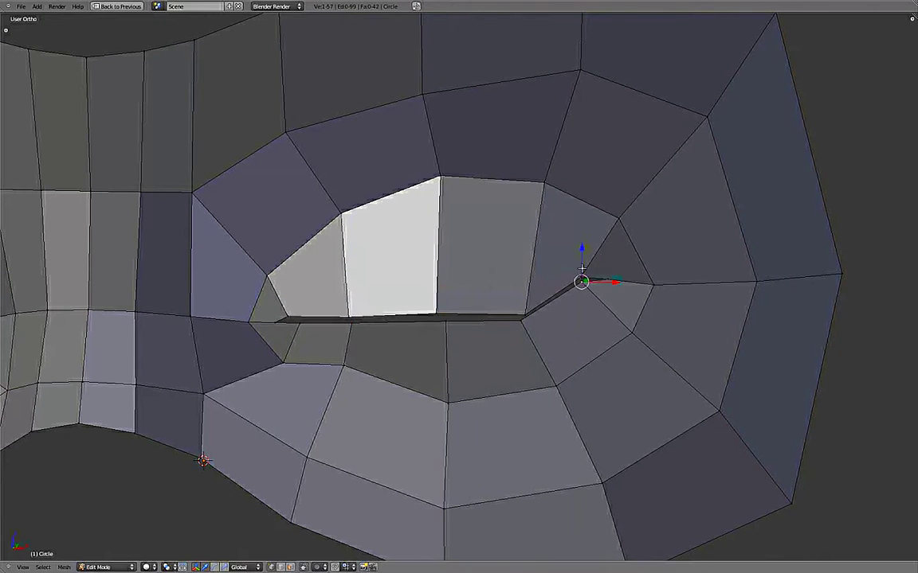
key(g)
key(z)
click(484, 307)
right_click(436, 313)
key(g)
key(z)
click(438, 318)
mouse_move(446, 318)
middle_down()
mouse_move(661, 293)
mouse_move(471, 394)
mouse_move(549, 406)
mouse_move(469, 310)
mouse_move(397, 301)
mouse_move(559, 269)
mouse_move(614, 275)
mouse_move(578, 320)
middle_up()
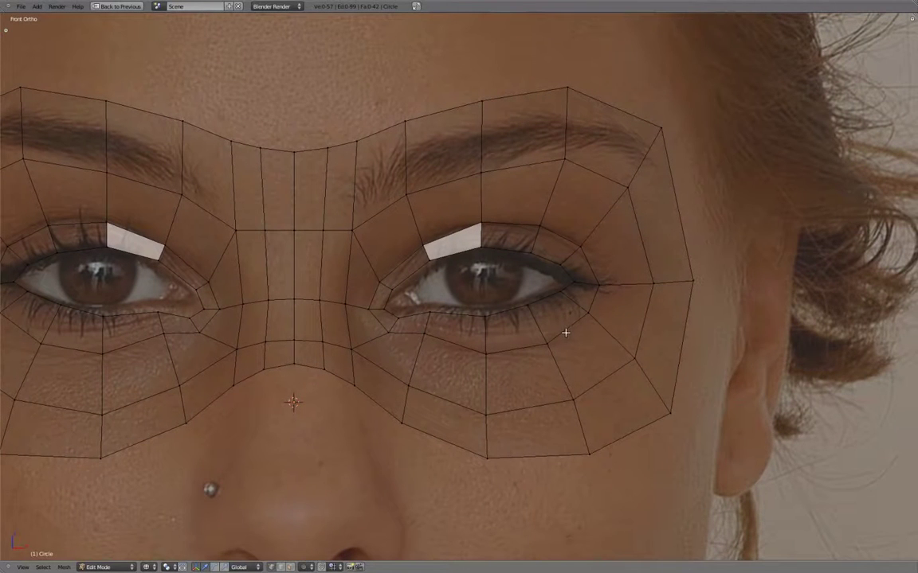
Select the brow band faces from the nose bridge along both eyebrows
key(b)
mouse_move(239, 139)
mouse_down()
mouse_move(382, 171)
mouse_move(537, 133)
mouse_move(655, 164)
mouse_up()
key(c)
key(Escape)
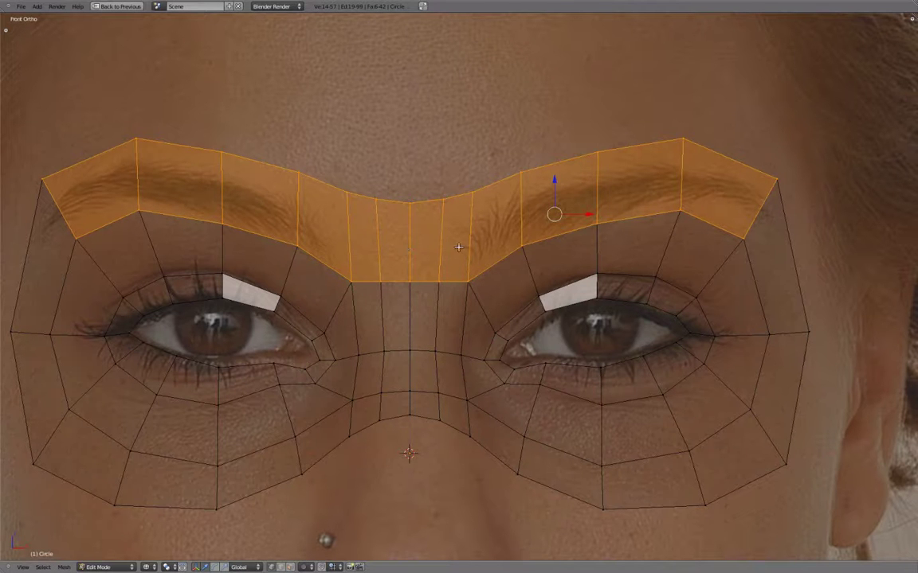
Move the outer and top brow vertices onto the eyebrows in the front photo
right_click(744, 236)
key(g)
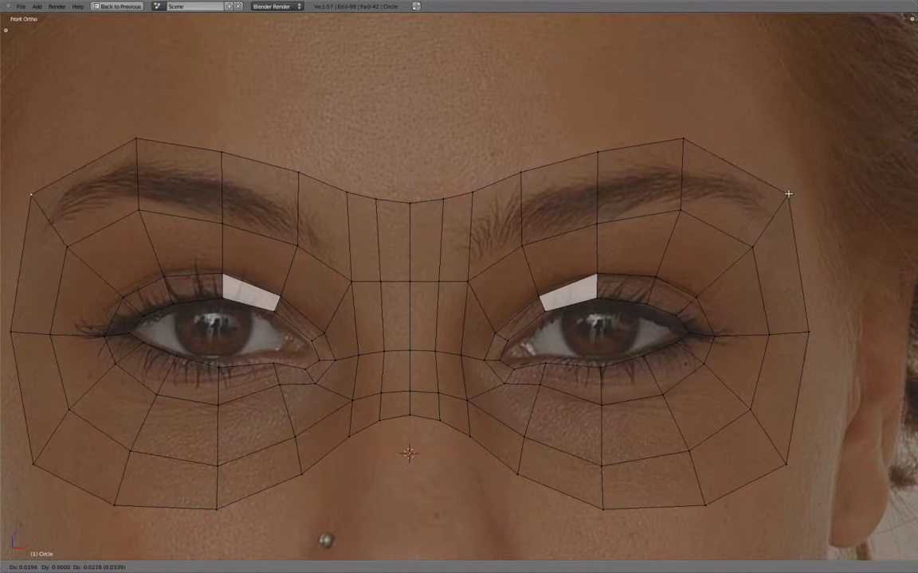
right_drag(683, 140, 701, 139)
shift+middle_drag(632, 194, 634, 189)
right_click(598, 146)
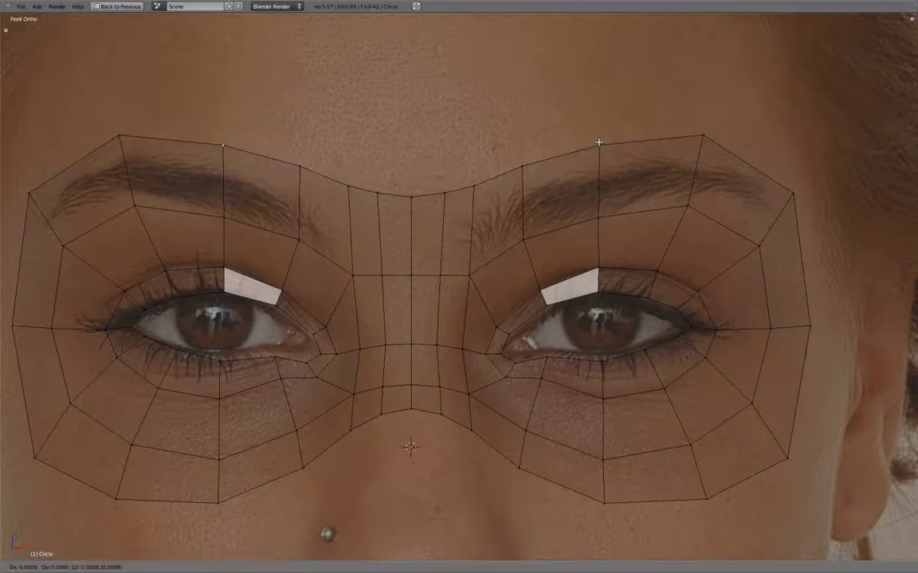
right_drag(688, 209, 686, 206)
right_click(526, 245)
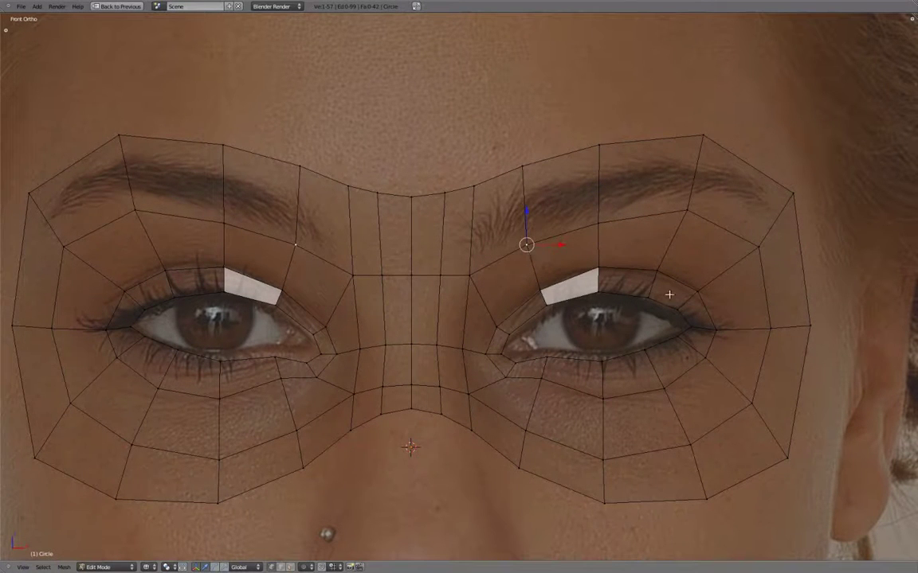
scroll(762, 305, down, 3)
Start a vertical scale of the whole mask, then cancel it
key(a)
key(s)
key(z)
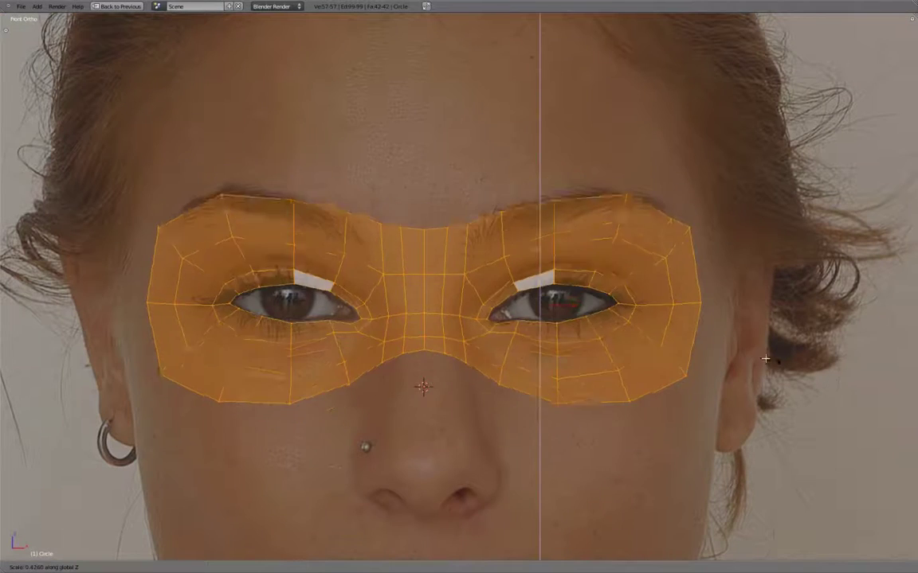
right_click(846, 539)
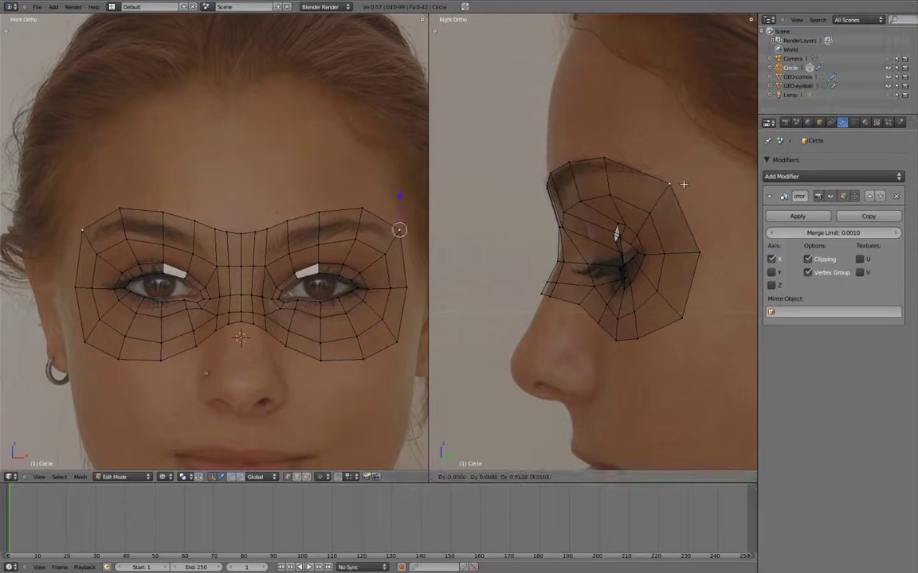
Raise a brow vertex slightly in the side view to fit the side photo
click(687, 180)
right_click(614, 158)
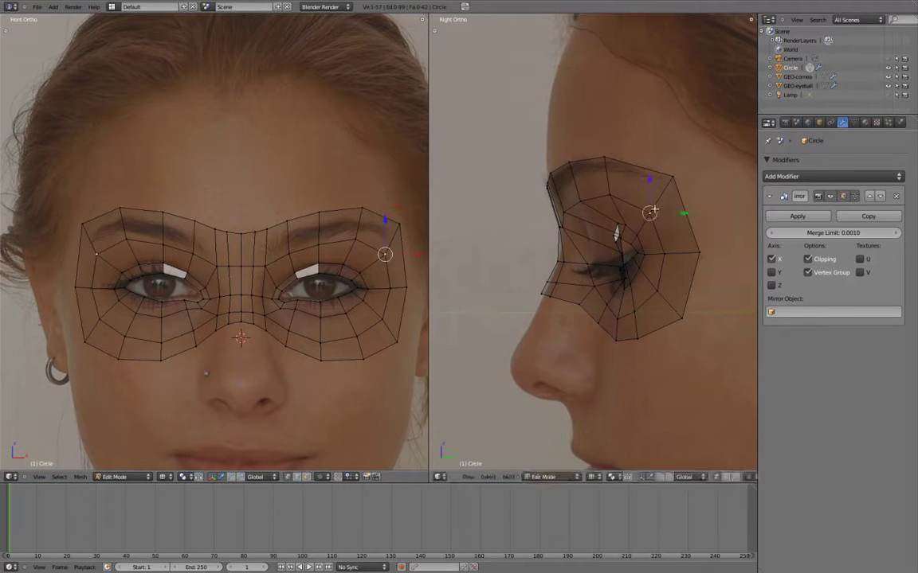
key(g)
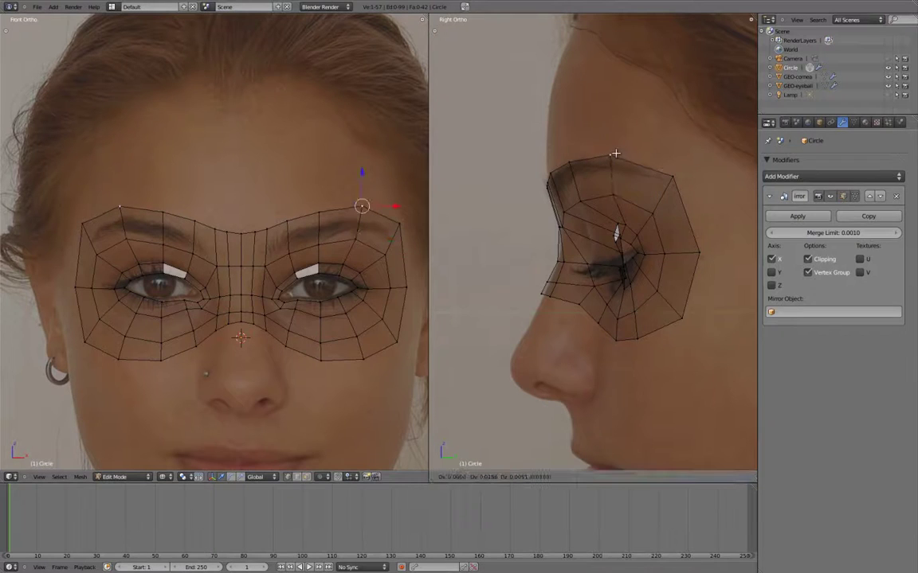